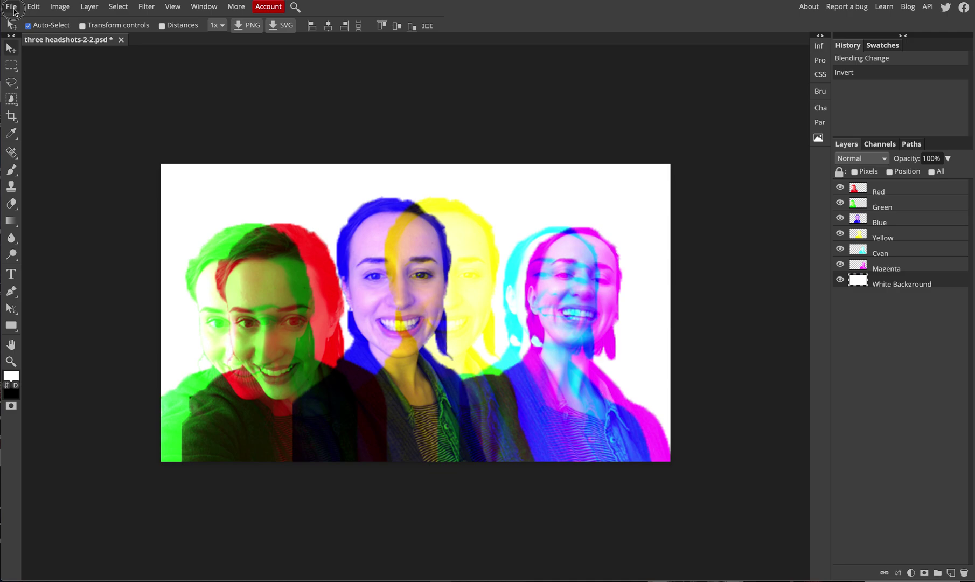
Open the file Channel Demo.psd from the Downloads folder.
{"action": "left_click", "coordinate": [12, 7]}
{"action": "left_click", "coordinate": [27, 39]}
{"action": "scroll", "coordinate": [506, 172], "scroll_direction": "down", "scroll_amount": 20}
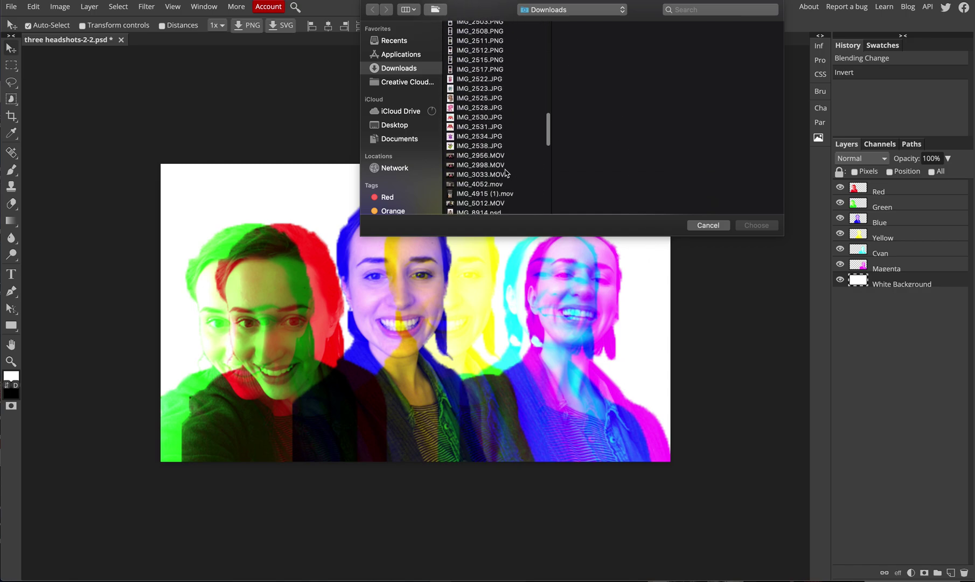
{"action": "scroll", "coordinate": [506, 172], "scroll_direction": "up", "scroll_amount": 20}
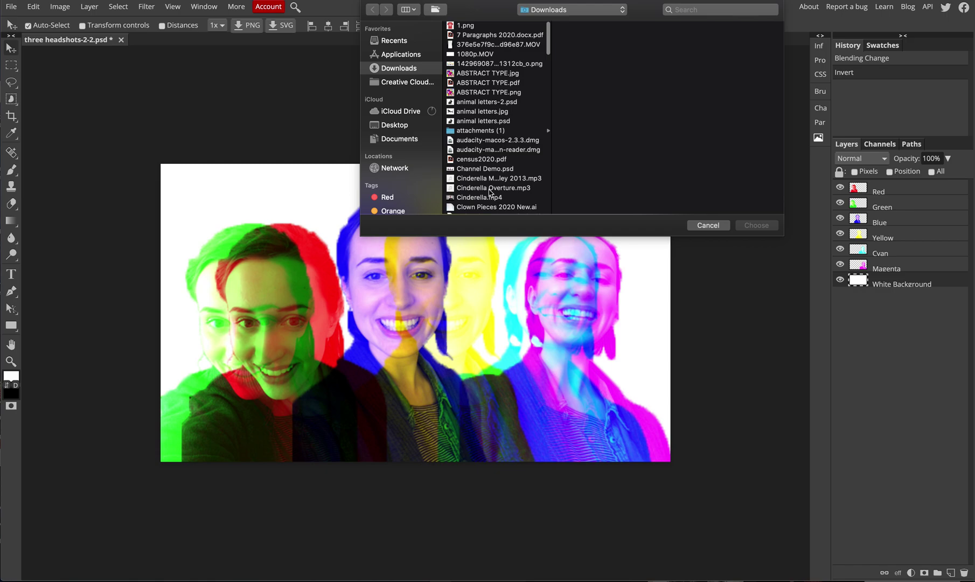
{"action": "left_click", "coordinate": [476, 169]}
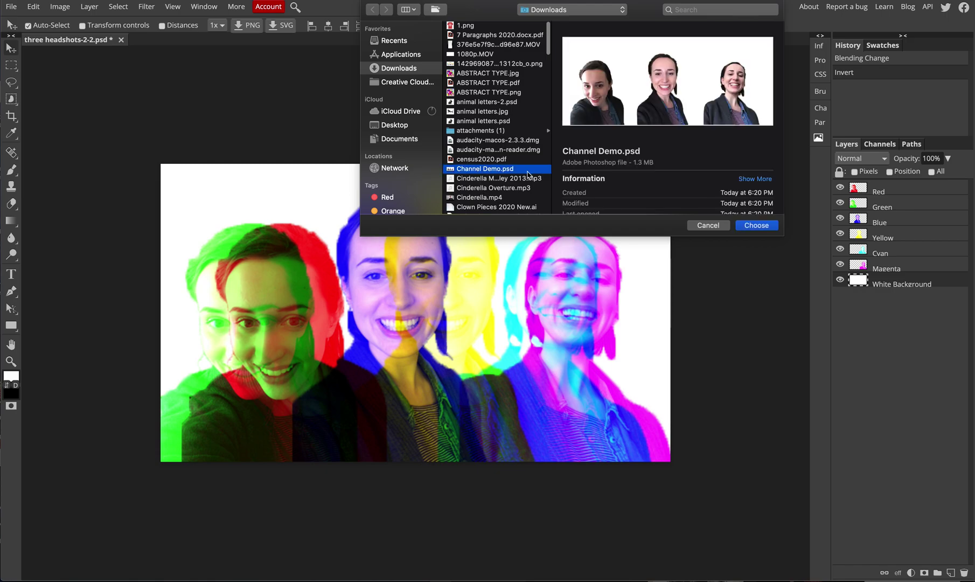
{"action": "left_click", "coordinate": [757, 226]}
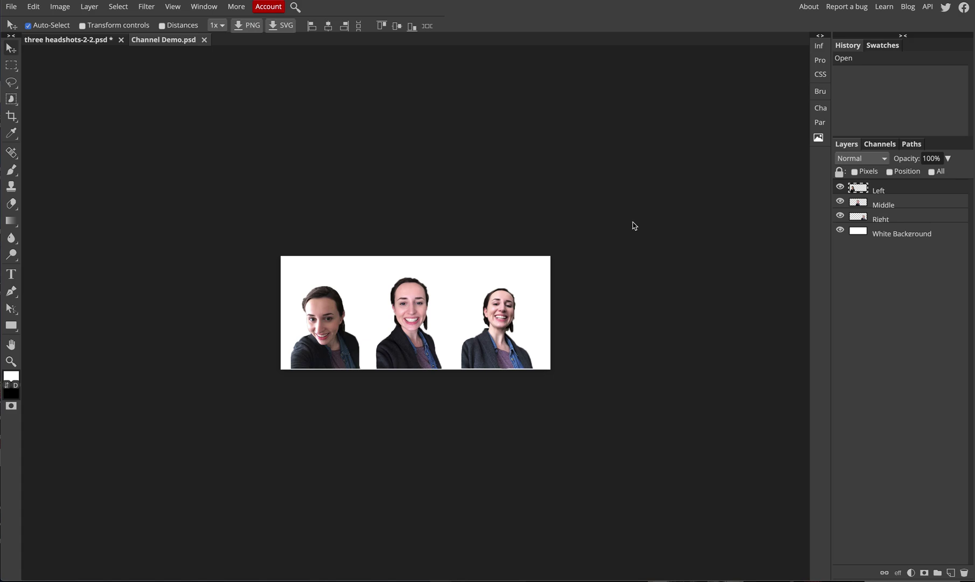
Duplicate the Left, Middle and Right headshot layers together.
{"action": "key", "text": "ctrl+0"}
{"action": "key", "text": "ctrl+minus"}
{"action": "key", "text": "ctrl+minus"}
{"action": "key", "text": "ctrl+minus"}
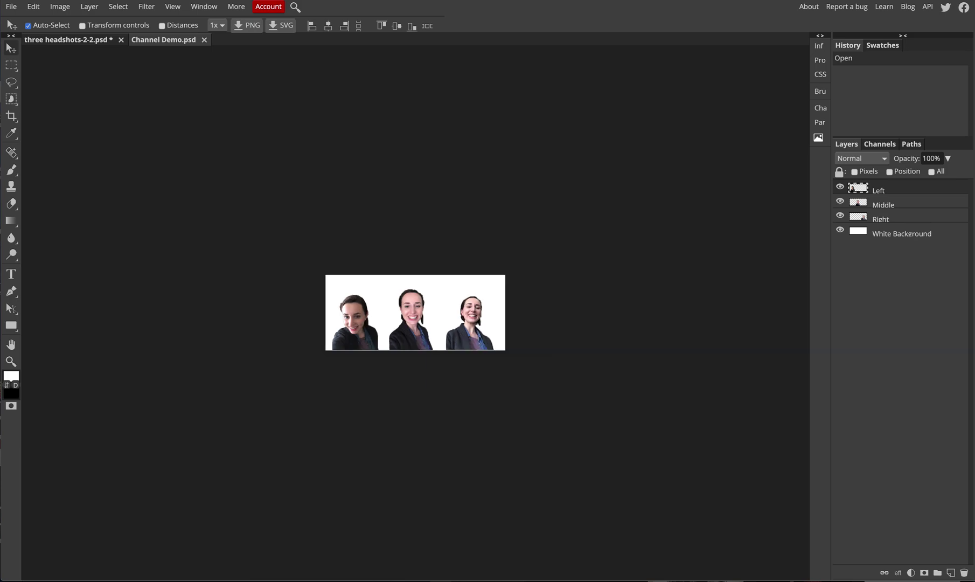
{"action": "key", "text": "ctrl+plus"}
{"action": "key", "text": "ctrl+plus"}
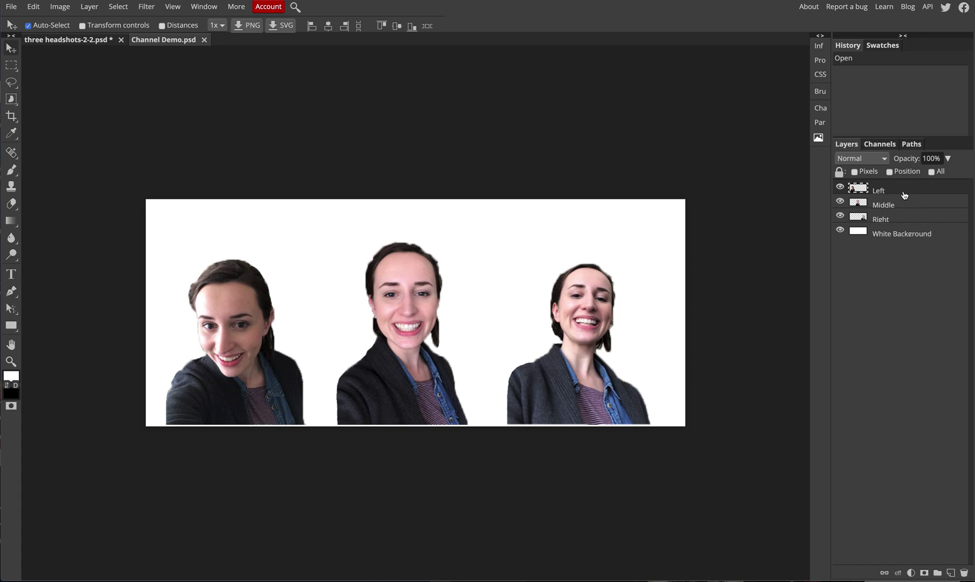
{"action": "left_click", "coordinate": [899, 223]}
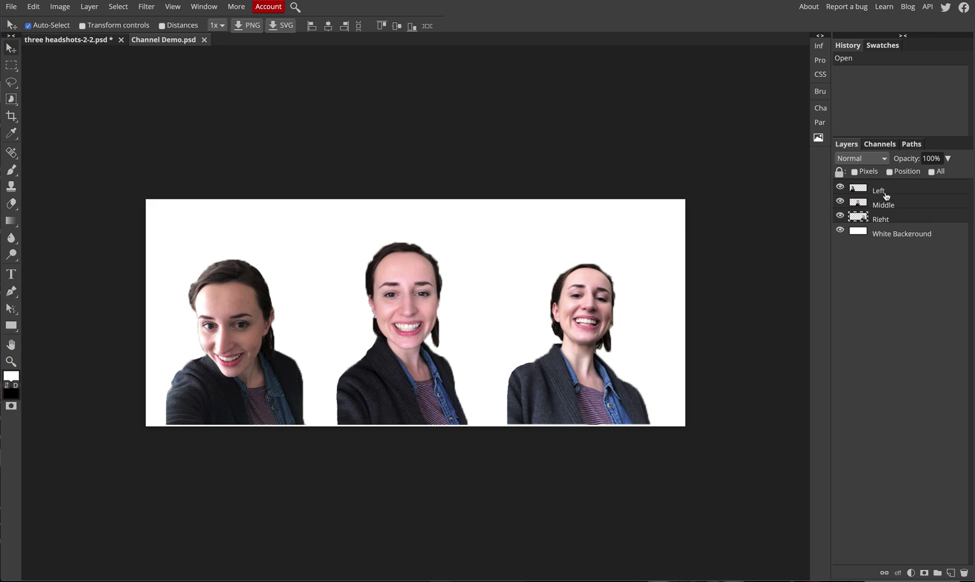
{"action": "left_click", "coordinate": [894, 206]}
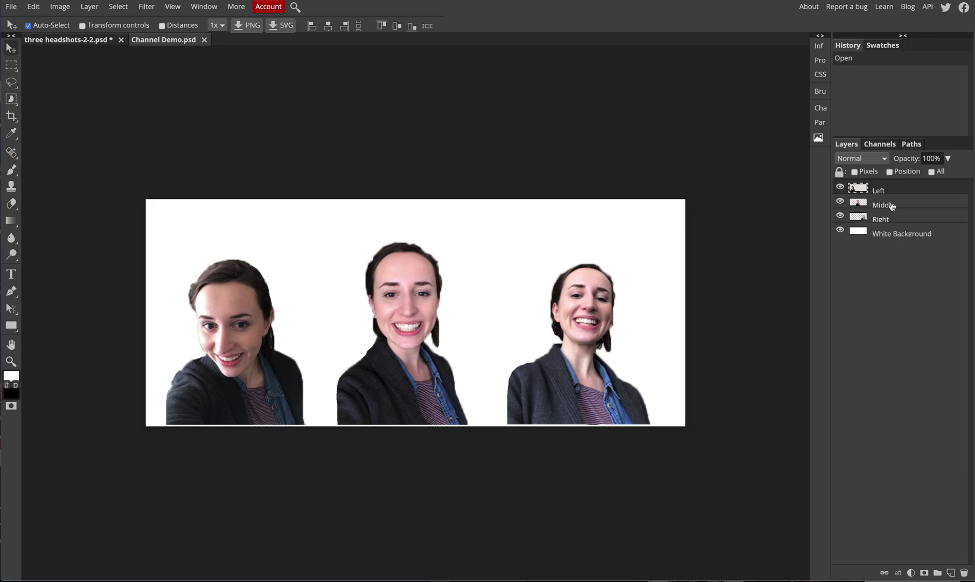
{"action": "left_click", "coordinate": [892, 218]}
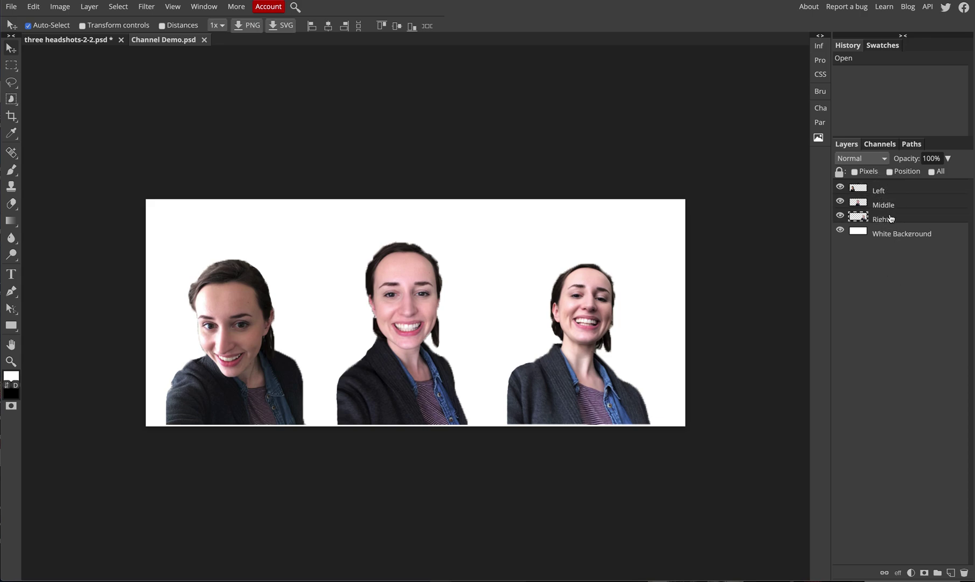
{"action": "left_click", "coordinate": [888, 193]}
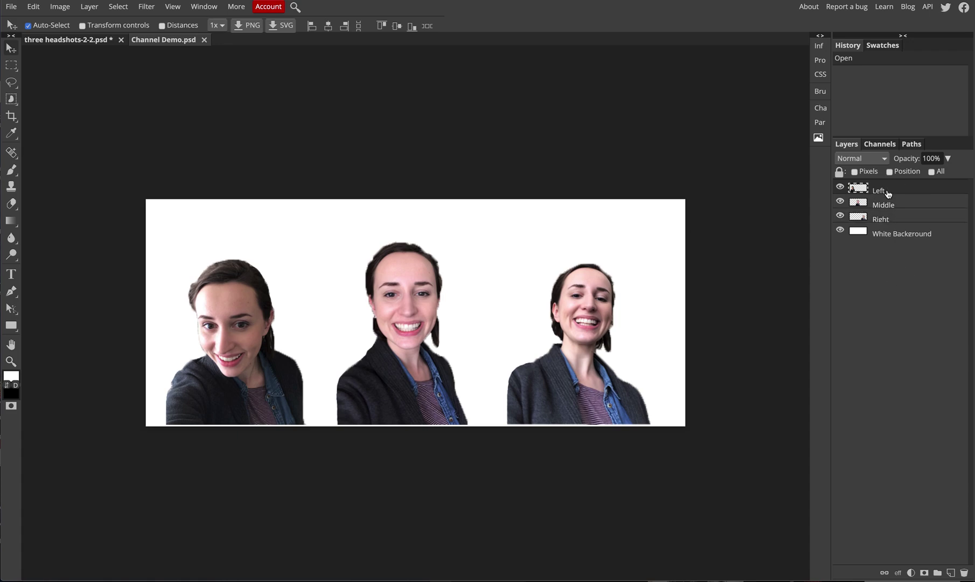
{"action": "left_click", "coordinate": [888, 219]}
{"action": "right_click", "coordinate": [887, 218]}
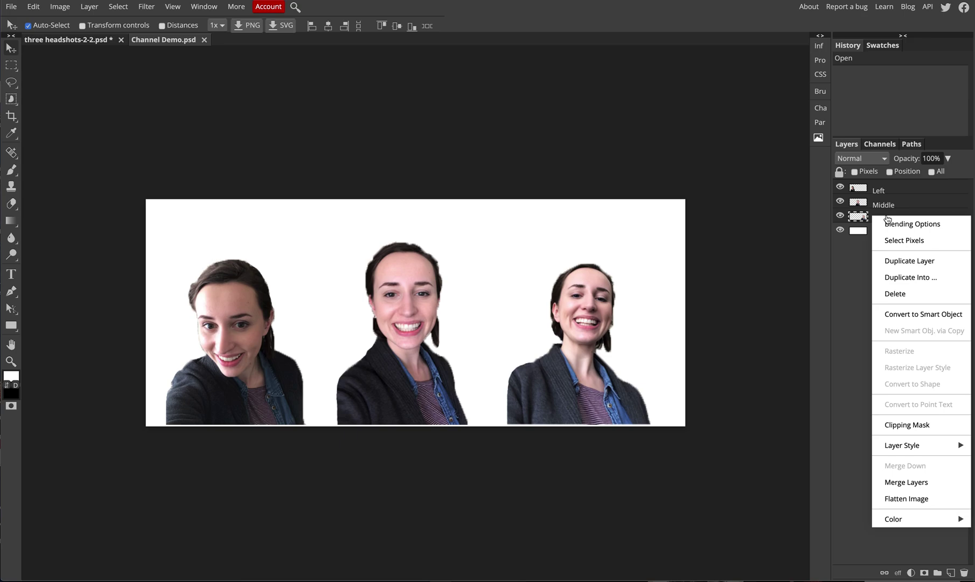
{"action": "left_click", "coordinate": [899, 262]}
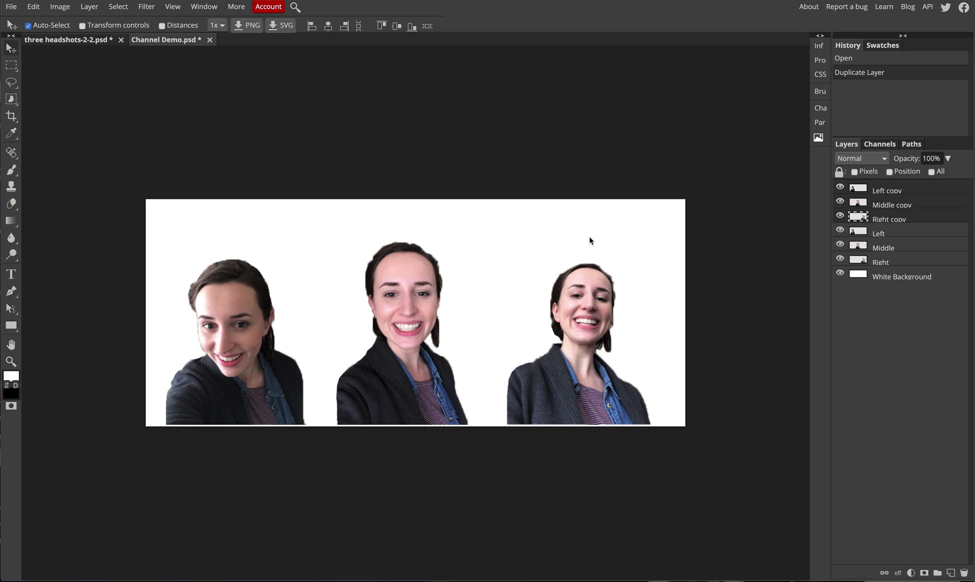
Shift the Left copy and Middle copy headshots rightward and the Right copy leftward so each partly overlaps its original.
{"action": "left_click", "coordinate": [877, 189]}
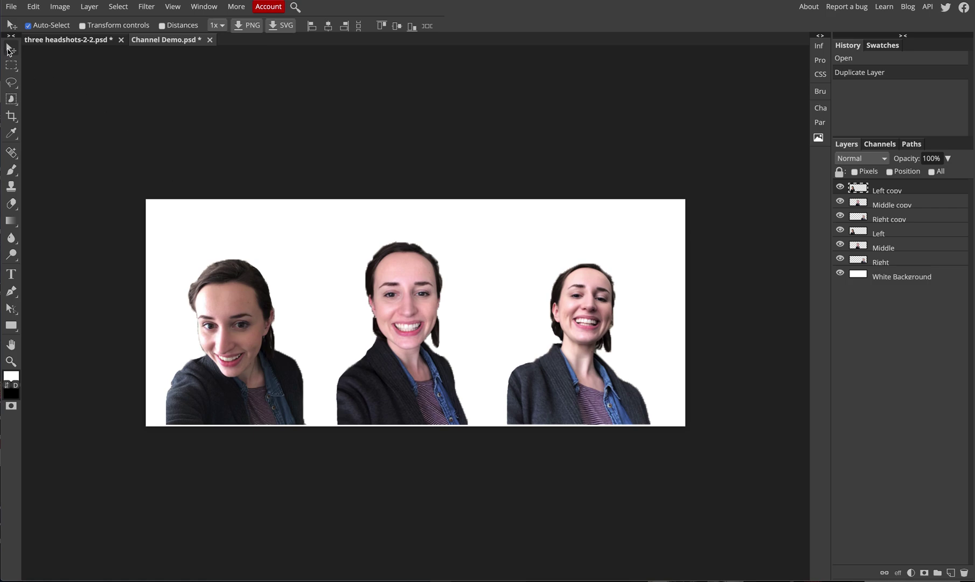
{"action": "left_click_drag", "start_coordinate": [255, 340], "coordinate": [281, 340]}
{"action": "left_click", "coordinate": [409, 293]}
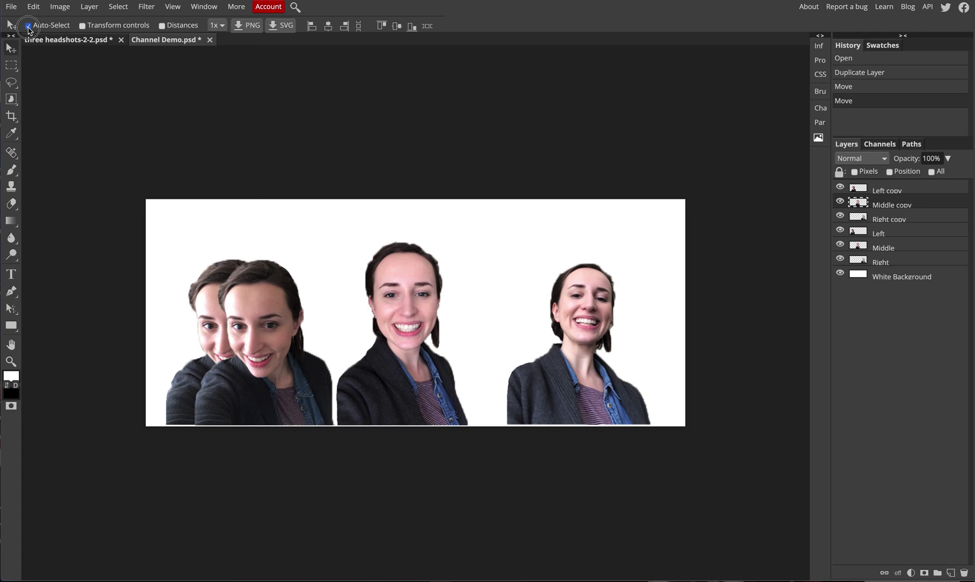
{"action": "left_click_drag", "start_coordinate": [405, 316], "coordinate": [440, 317]}
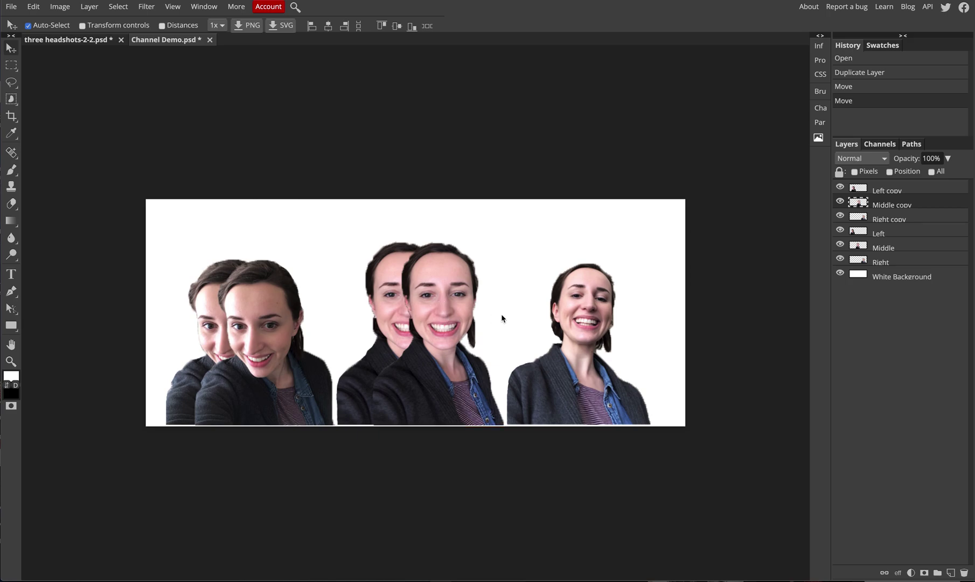
{"action": "left_click", "coordinate": [885, 221]}
{"action": "left_click_drag", "start_coordinate": [573, 317], "coordinate": [538, 316]}
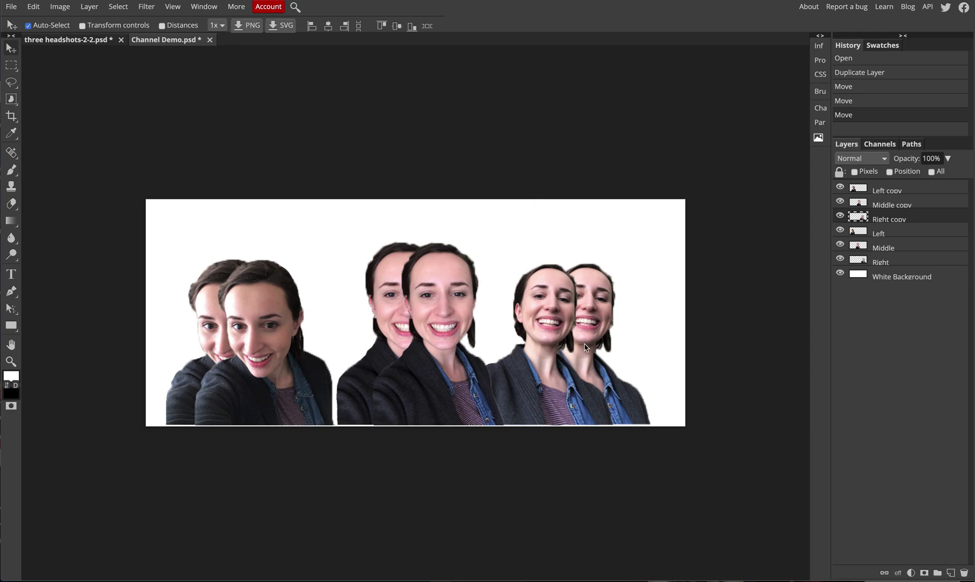
Apply a Channel Mixer adjustment to the Left copy layer with the Red channel's Red at 200% and Total at 200%.
{"action": "left_click", "coordinate": [895, 193]}
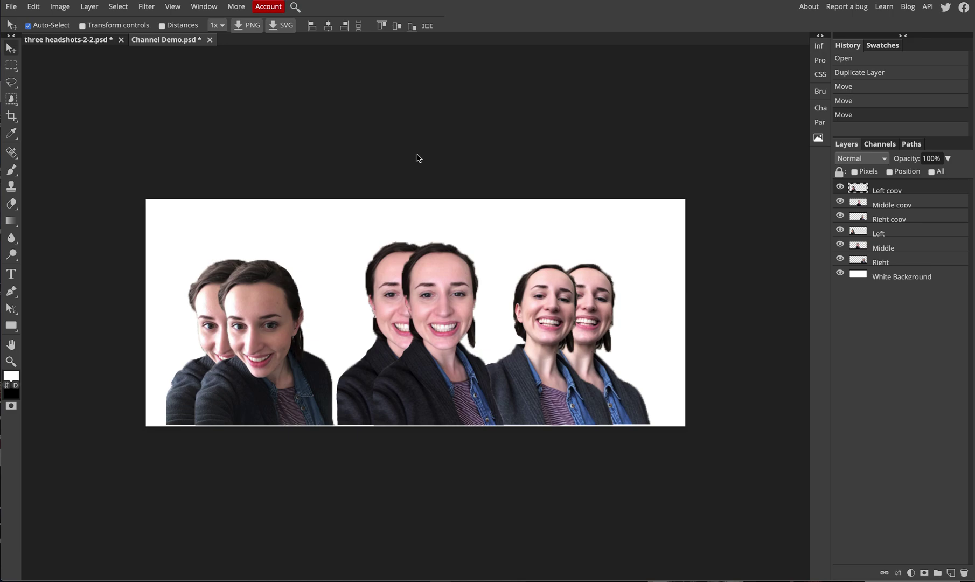
{"action": "left_click", "coordinate": [61, 9]}
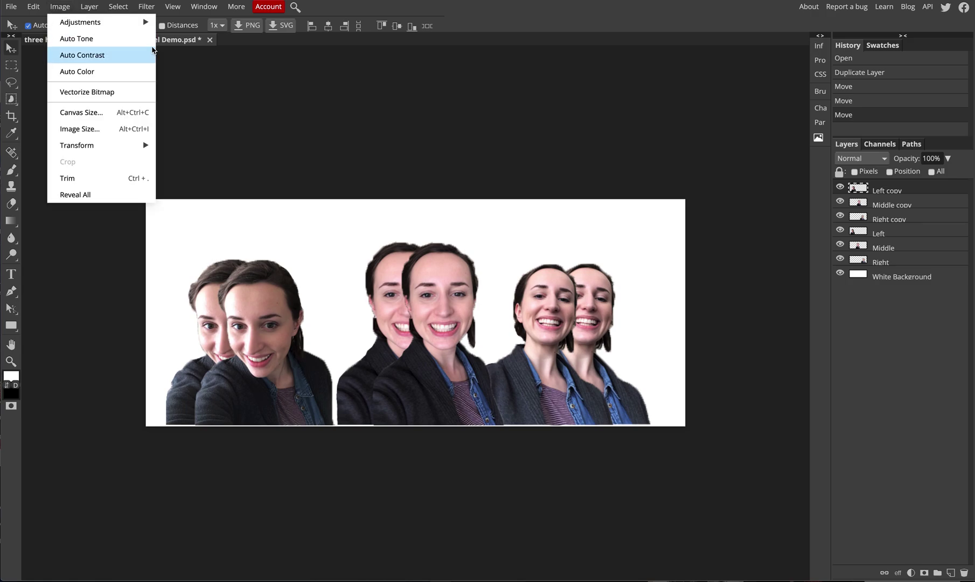
{"action": "mouse_move", "coordinate": [132, 26]}
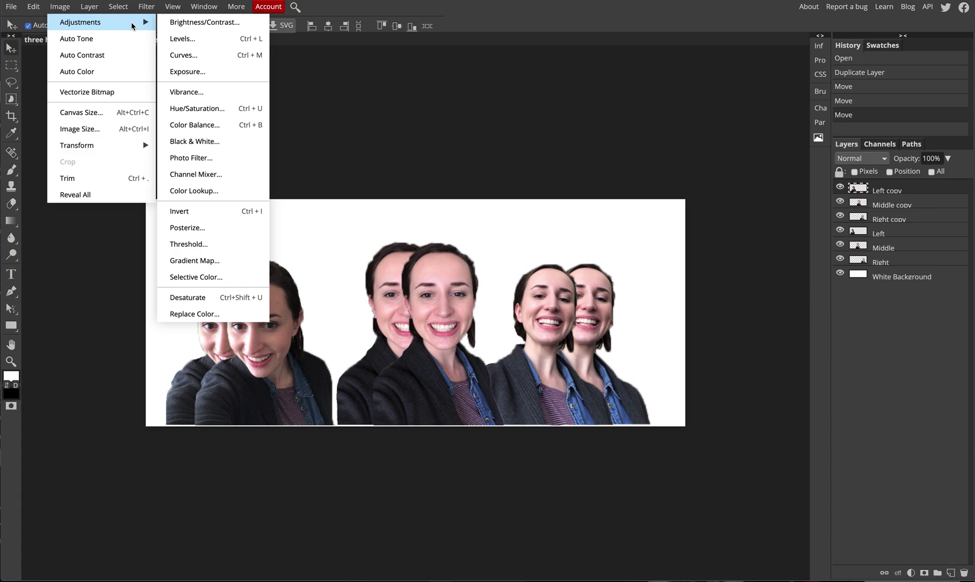
{"action": "left_click", "coordinate": [216, 179]}
{"action": "left_click_drag", "start_coordinate": [202, 88], "coordinate": [213, 91]}
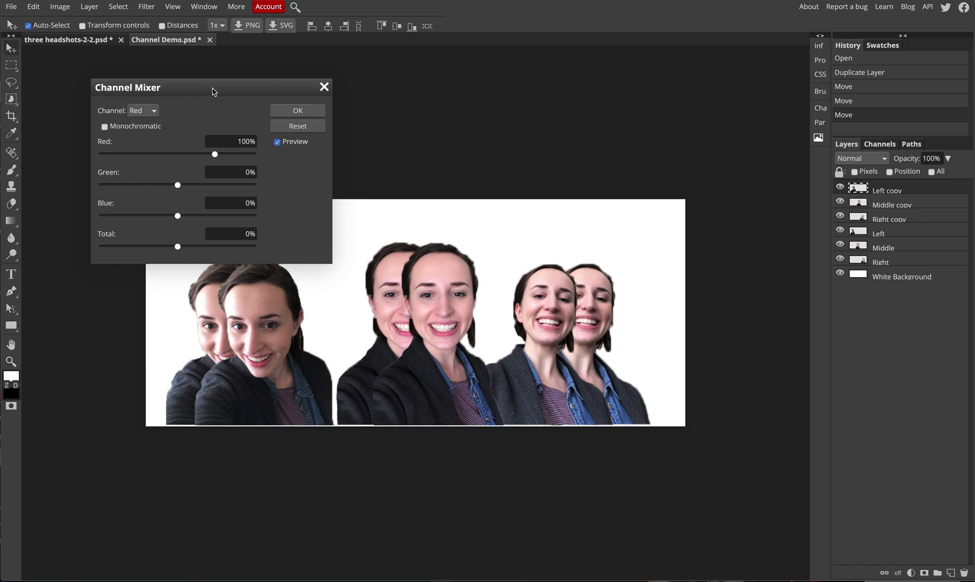
{"action": "left_click_drag", "start_coordinate": [212, 92], "coordinate": [201, 84]}
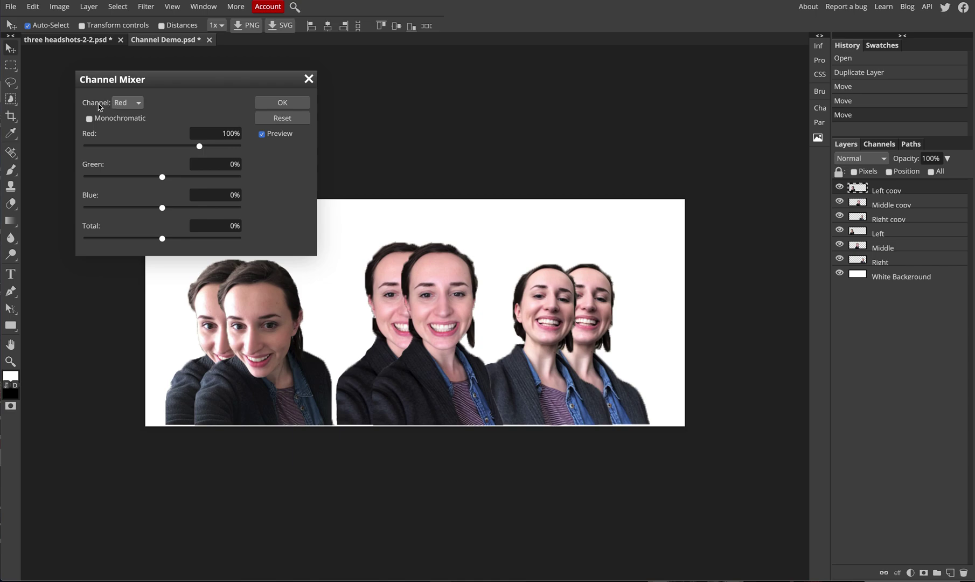
{"action": "left_click", "coordinate": [128, 106]}
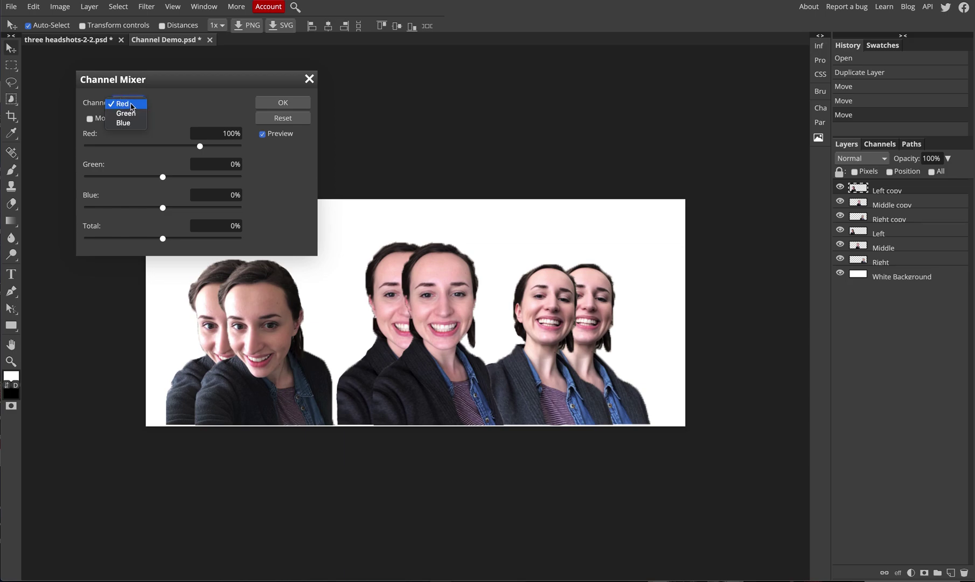
{"action": "left_click", "coordinate": [130, 105]}
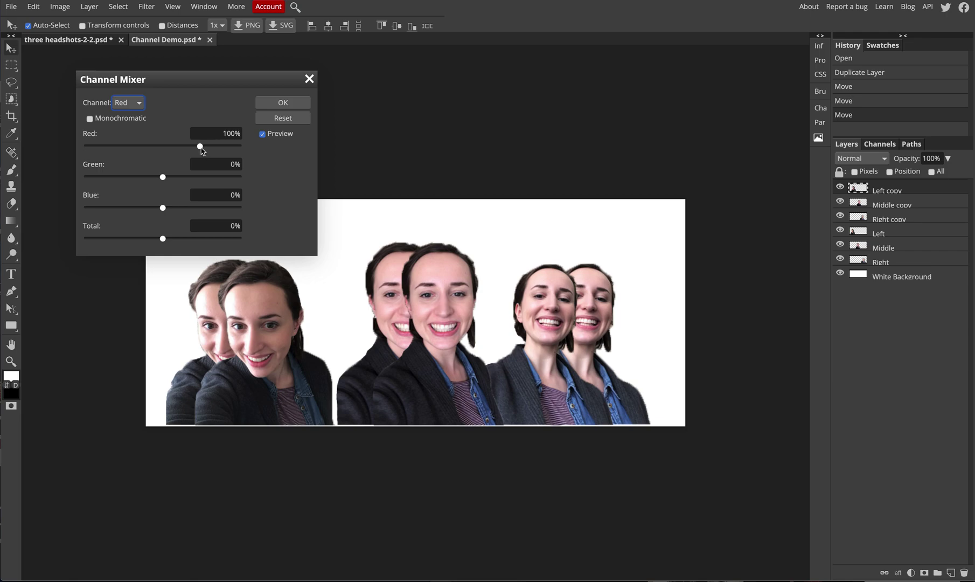
{"action": "left_click_drag", "start_coordinate": [201, 150], "coordinate": [291, 152]}
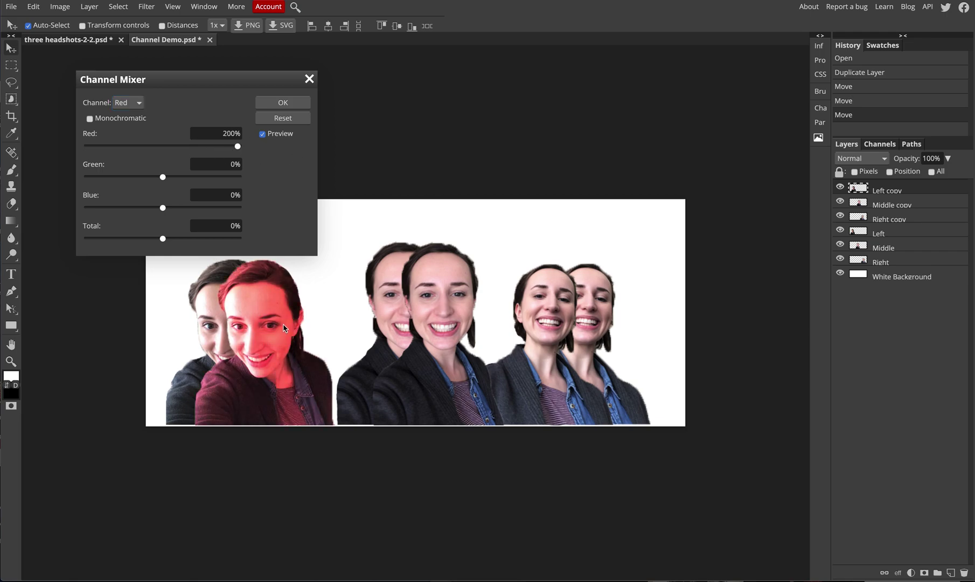
{"action": "left_click_drag", "start_coordinate": [164, 240], "coordinate": [245, 246]}
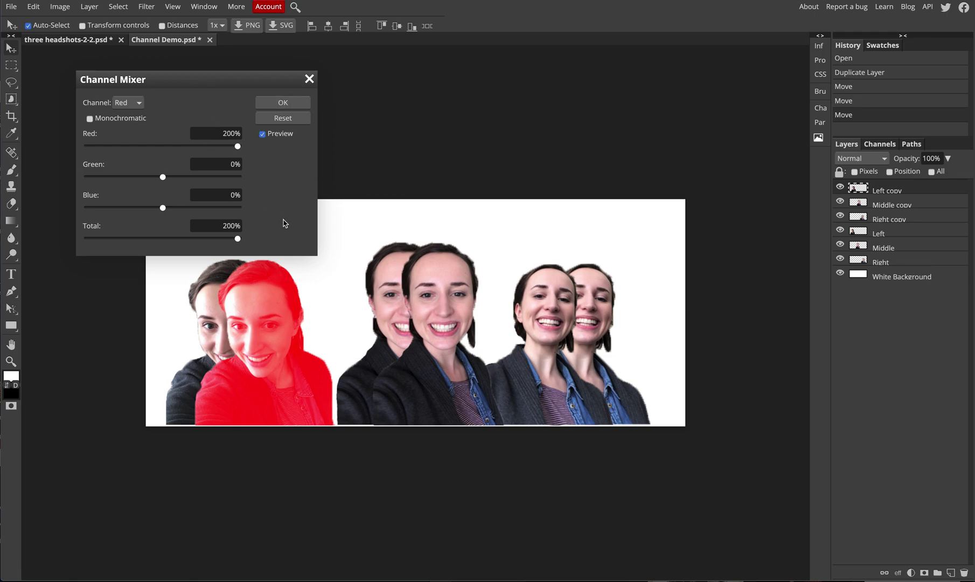
{"action": "left_click", "coordinate": [291, 102]}
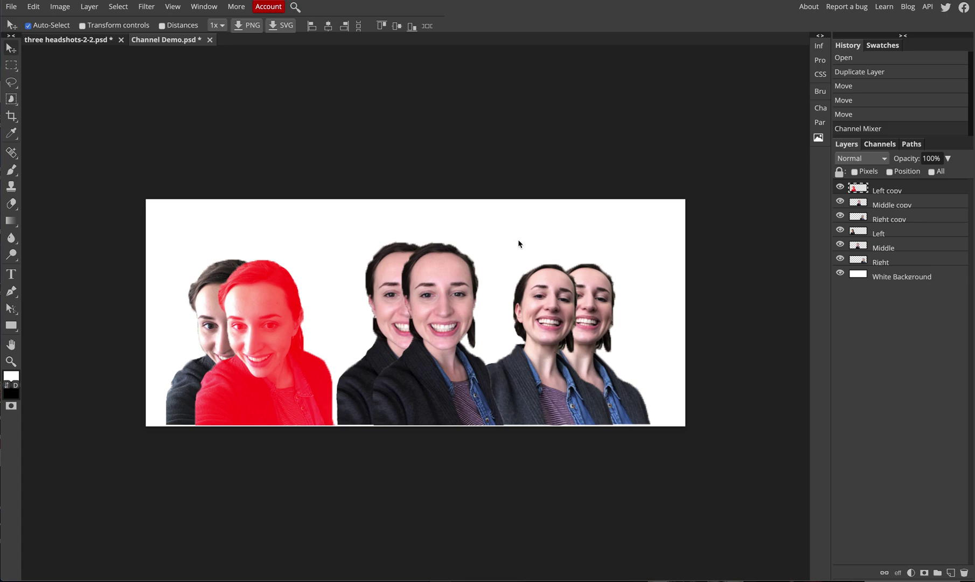
Apply a Channel Mixer adjustment to the Middle copy layer with the Green channel's Green at 200% and Total at 200%.
{"action": "left_click", "coordinate": [448, 288]}
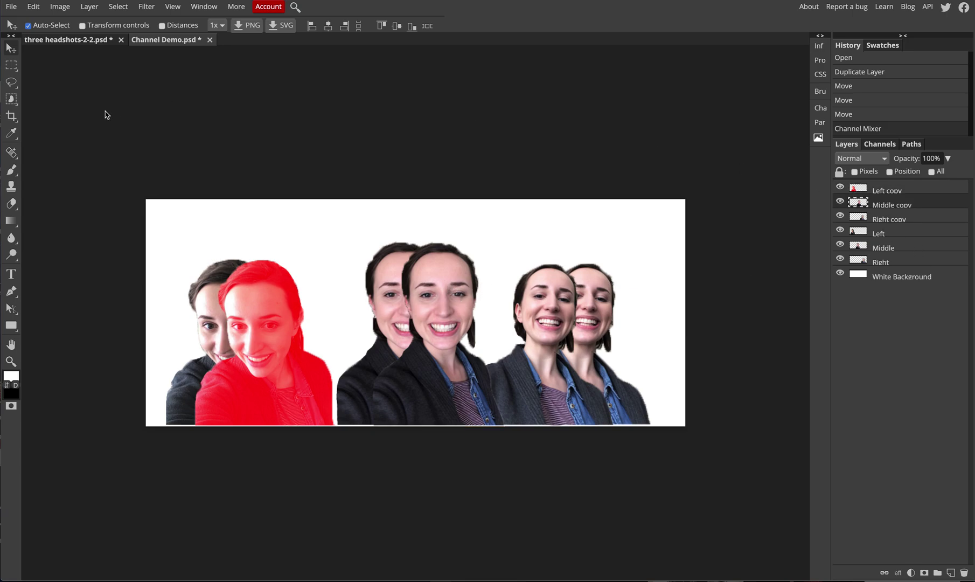
{"action": "left_click", "coordinate": [62, 11]}
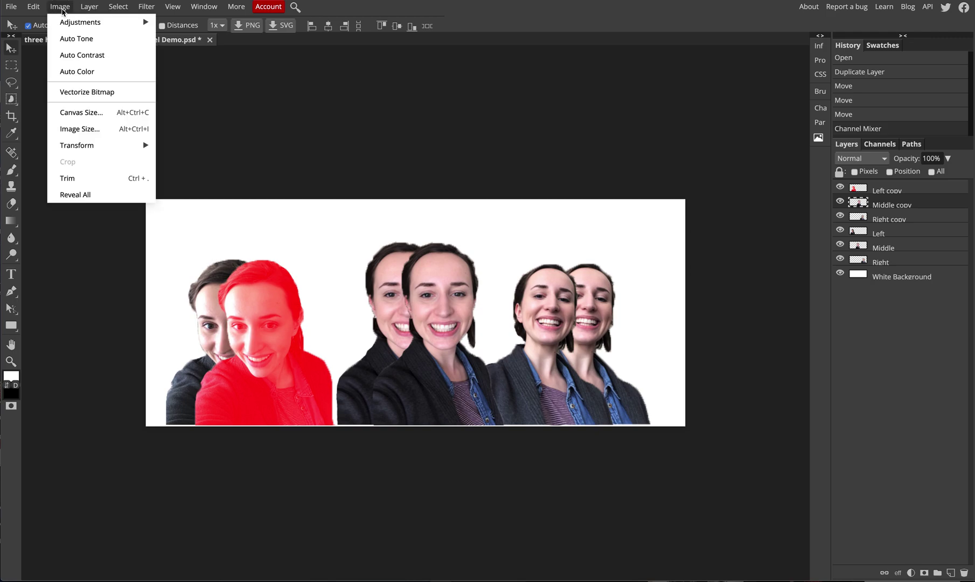
{"action": "mouse_move", "coordinate": [85, 24]}
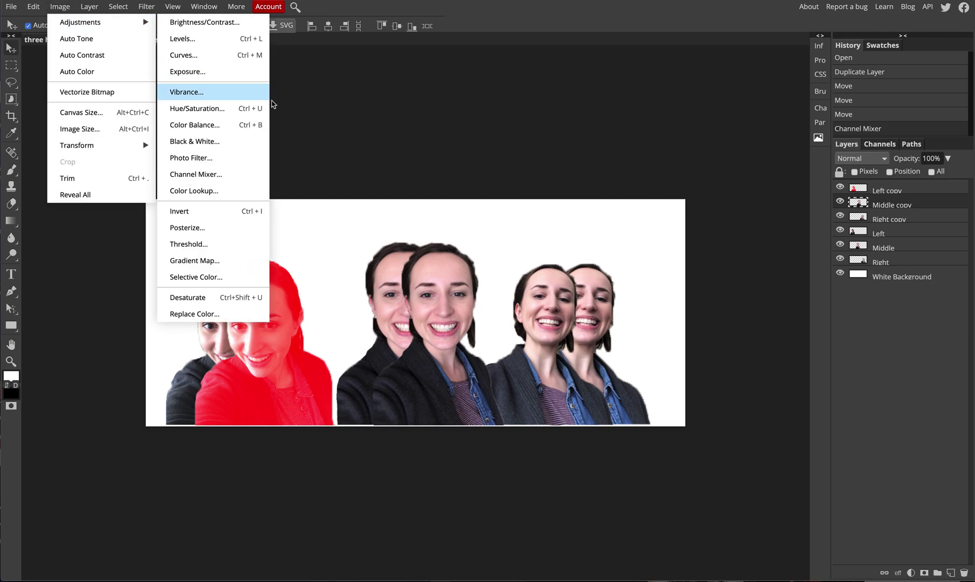
{"action": "left_click", "coordinate": [221, 174]}
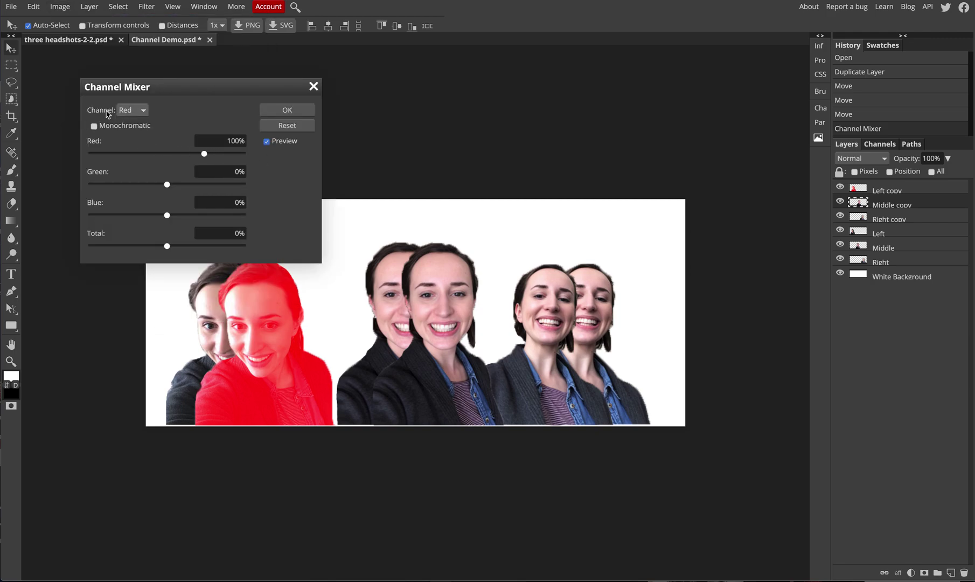
{"action": "left_click", "coordinate": [128, 115]}
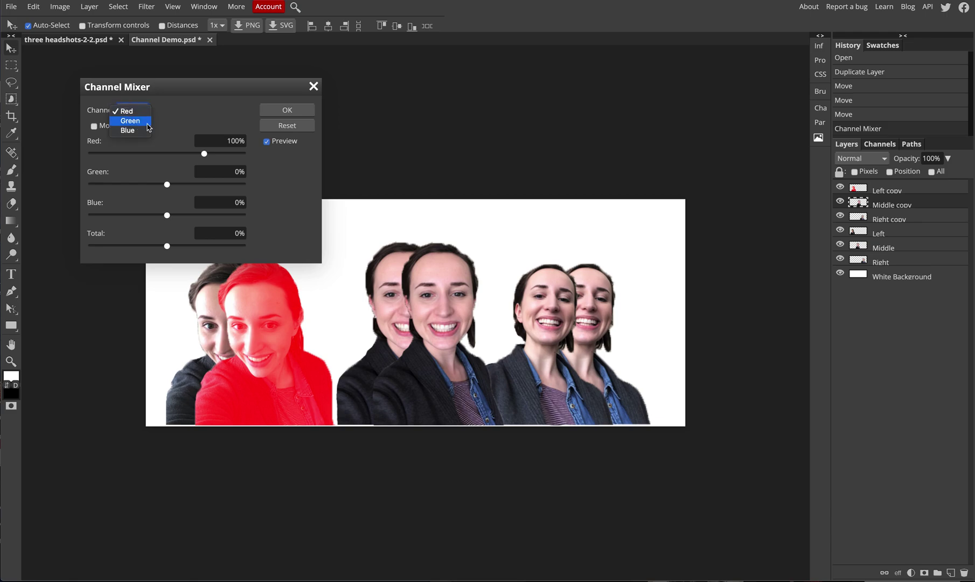
{"action": "left_click", "coordinate": [131, 121]}
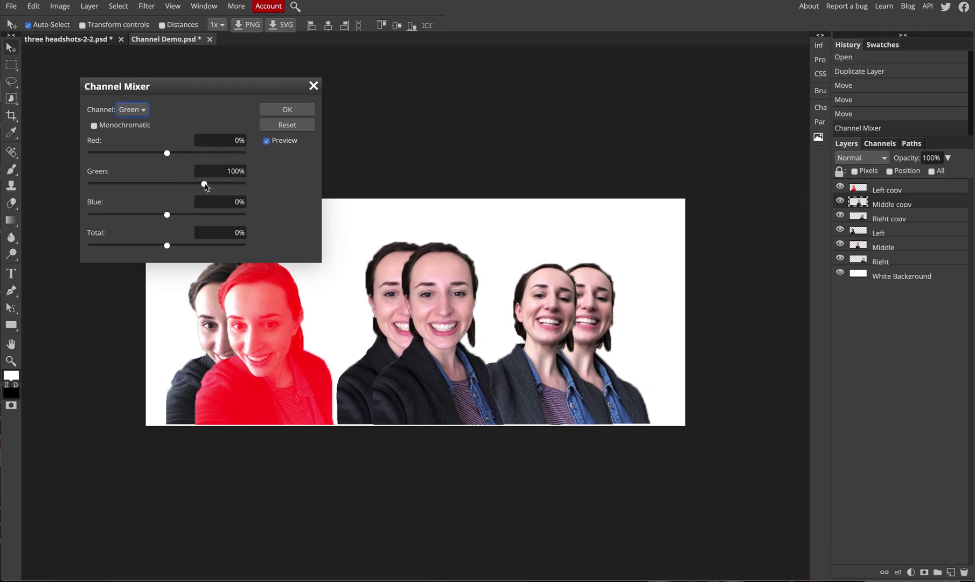
{"action": "left_click_drag", "start_coordinate": [205, 184], "coordinate": [268, 192]}
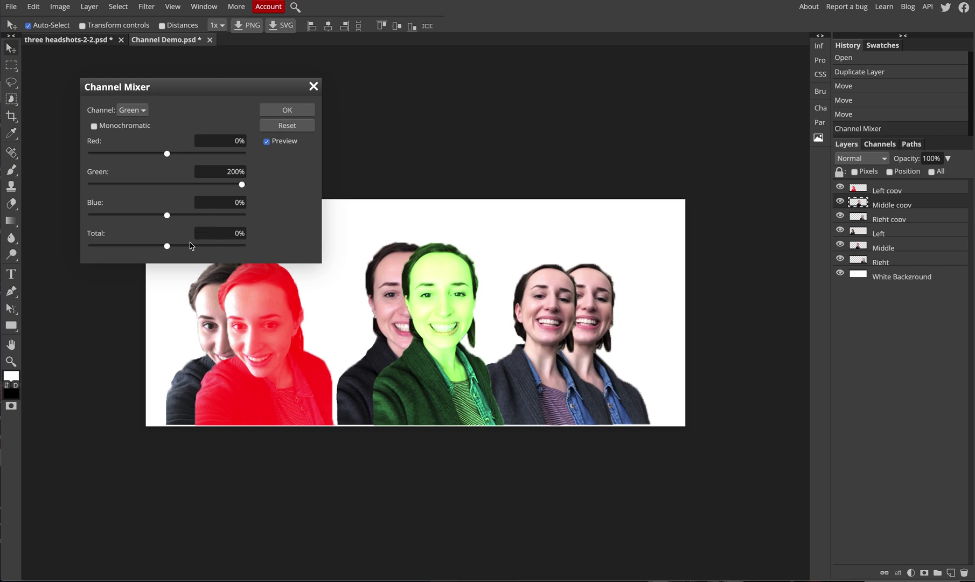
{"action": "left_click_drag", "start_coordinate": [187, 251], "coordinate": [274, 249]}
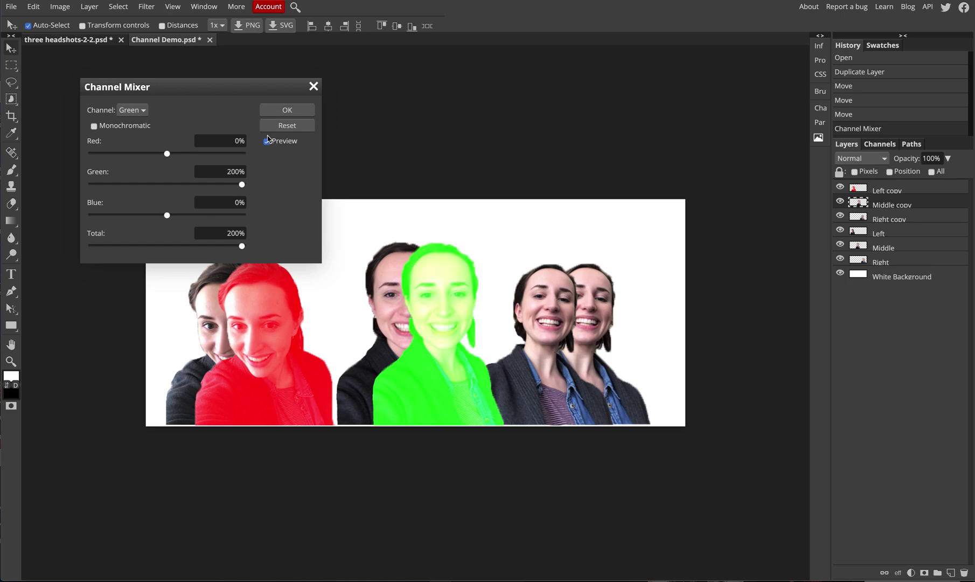
{"action": "left_click", "coordinate": [282, 111]}
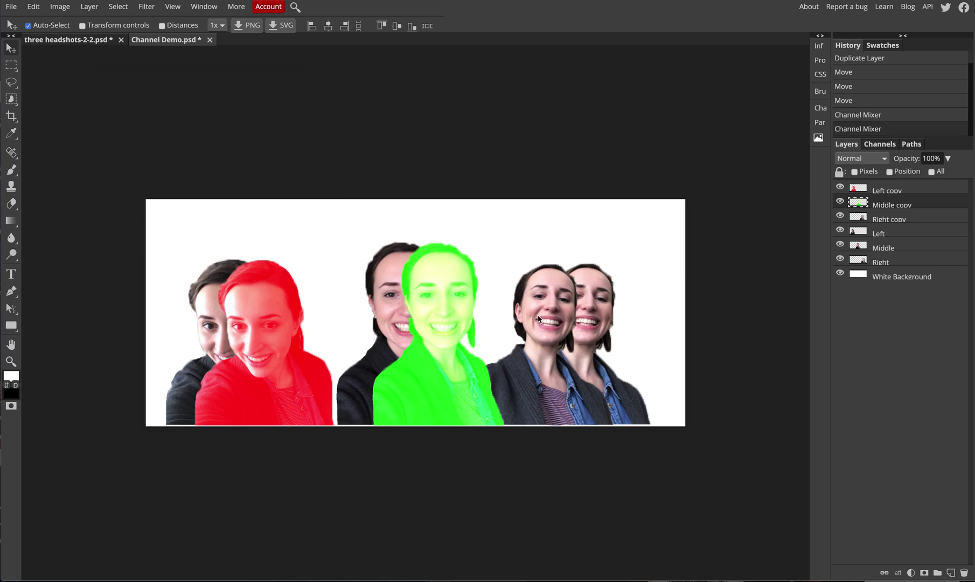
Apply a Channel Mixer adjustment to the Right copy layer with the Blue channel's Blue at 200% and Total at 200%.
{"action": "left_click", "coordinate": [933, 217]}
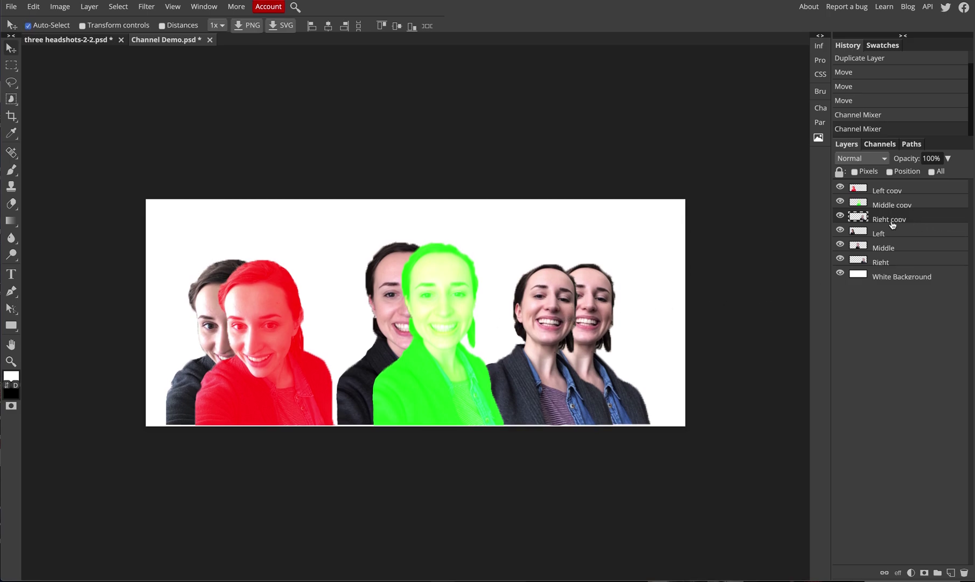
{"action": "left_click", "coordinate": [60, 6]}
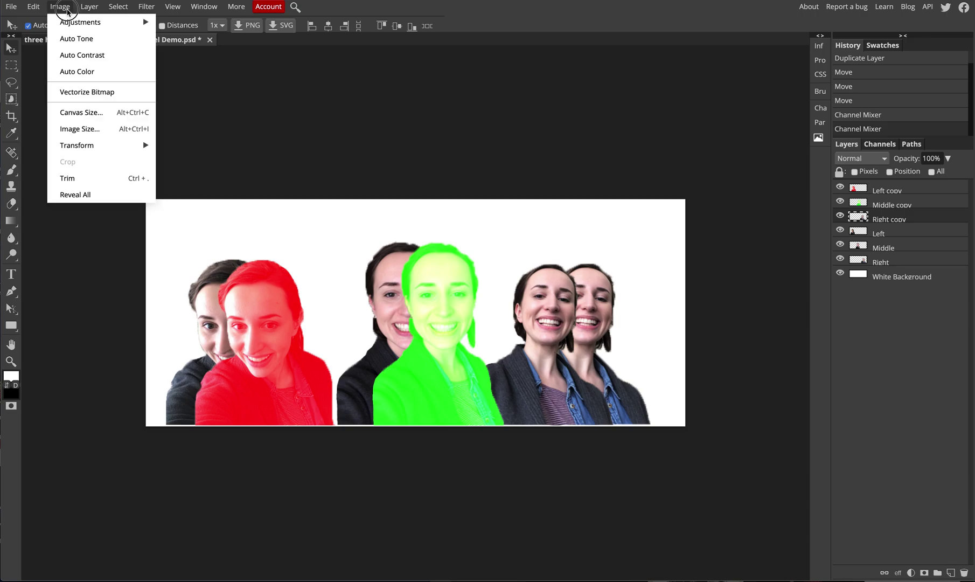
{"action": "mouse_move", "coordinate": [80, 24]}
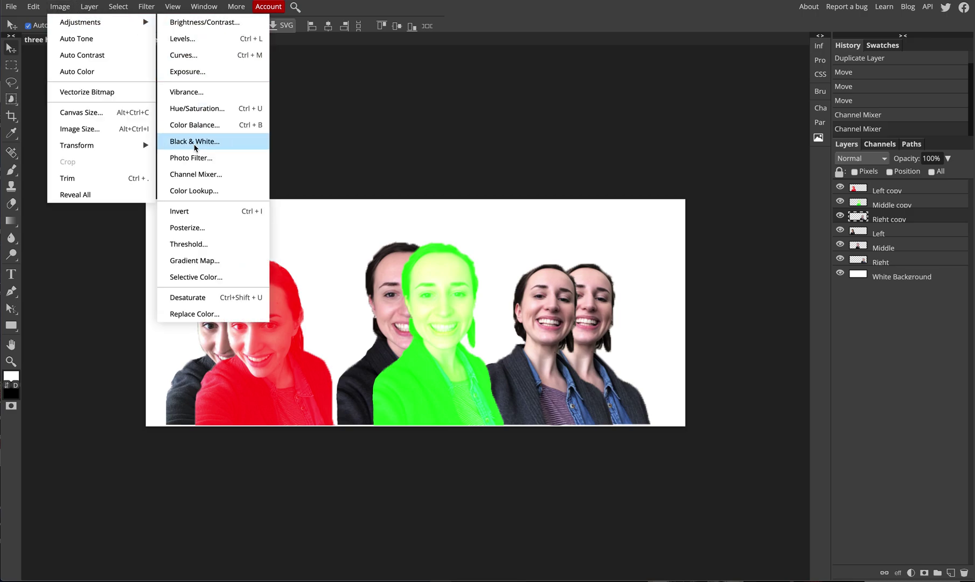
{"action": "left_click", "coordinate": [190, 175]}
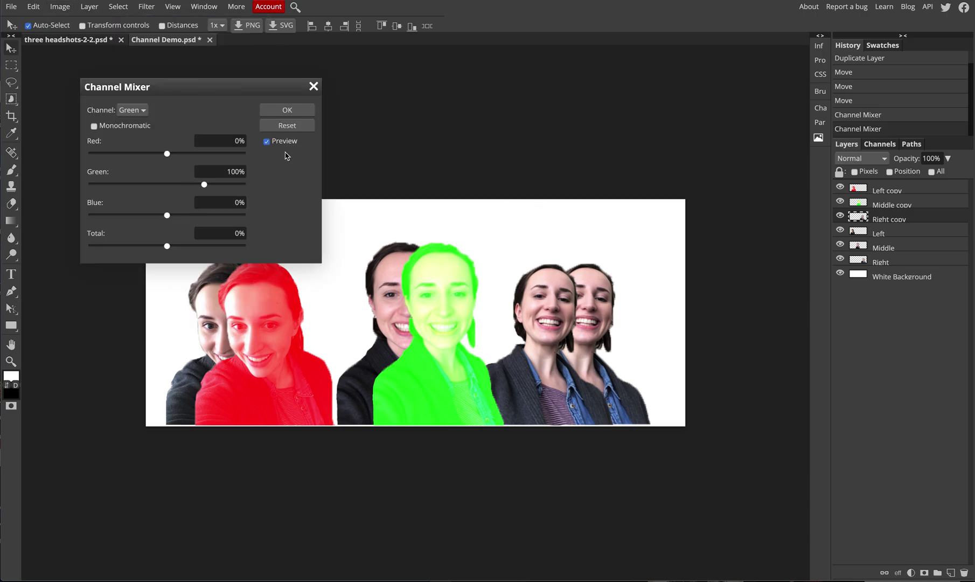
{"action": "left_click", "coordinate": [129, 110]}
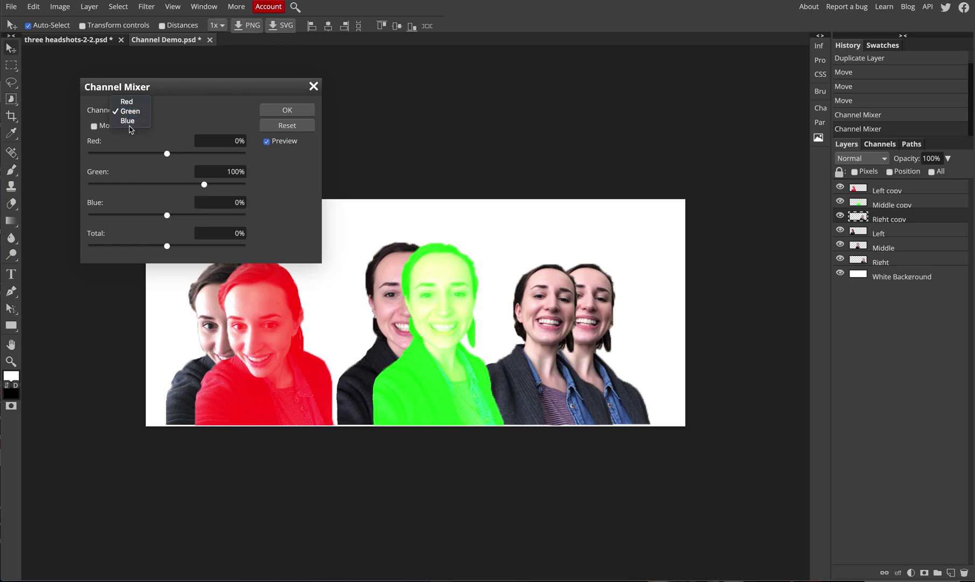
{"action": "left_click", "coordinate": [132, 122]}
{"action": "left_click", "coordinate": [205, 216]}
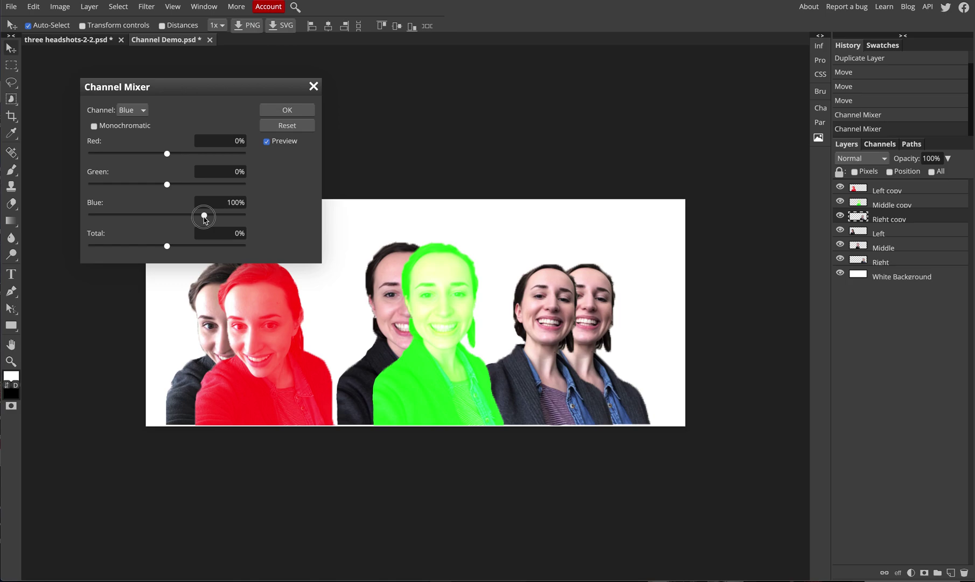
{"action": "left_click_drag", "start_coordinate": [204, 217], "coordinate": [281, 223]}
{"action": "left_click_drag", "start_coordinate": [214, 250], "coordinate": [350, 253]}
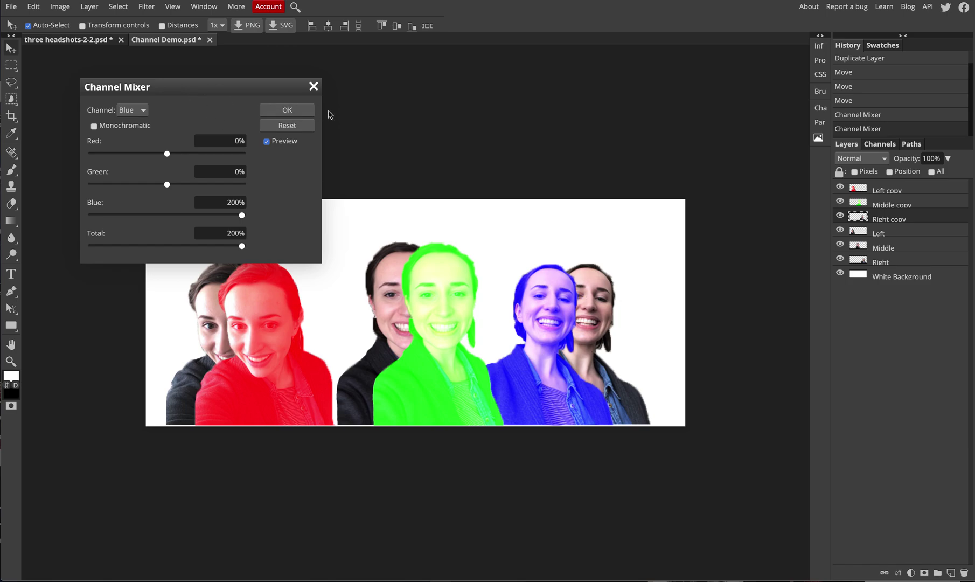
{"action": "left_click", "coordinate": [301, 112]}
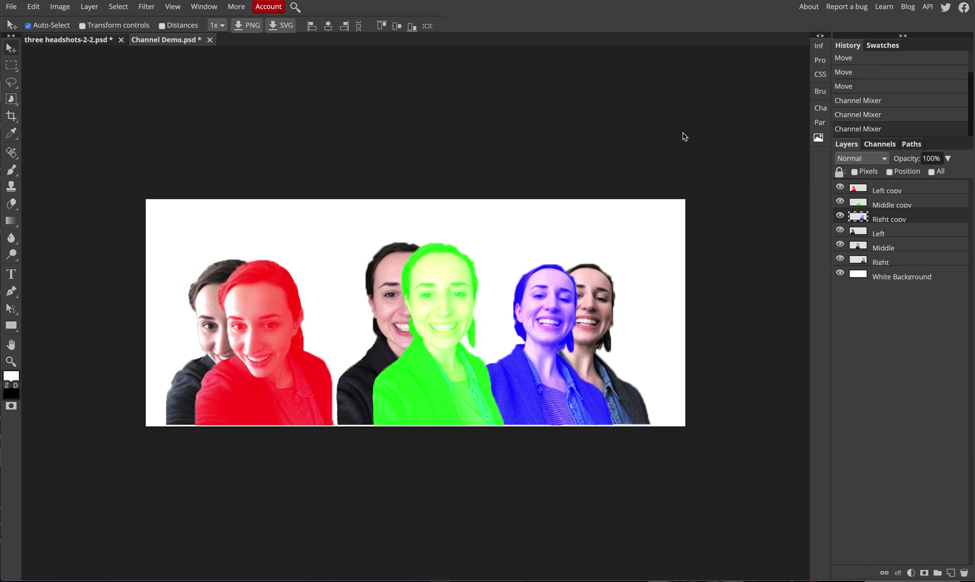
Start a Channel Mixer adjustment on the Left layer and set the Green channel's Green to 200% and Total to 200%.
{"action": "left_click", "coordinate": [888, 235]}
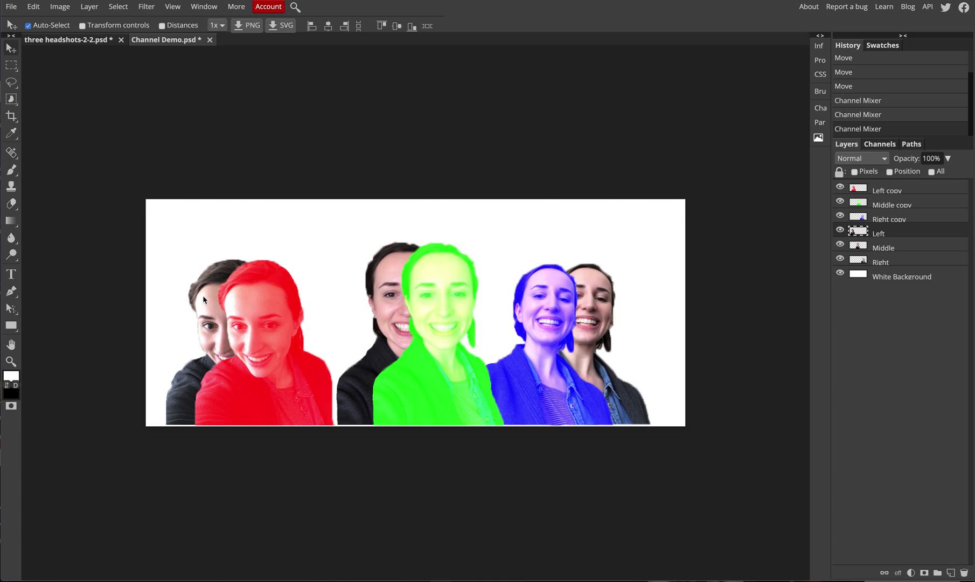
{"action": "left_click_drag", "start_coordinate": [203, 299], "coordinate": [205, 300]}
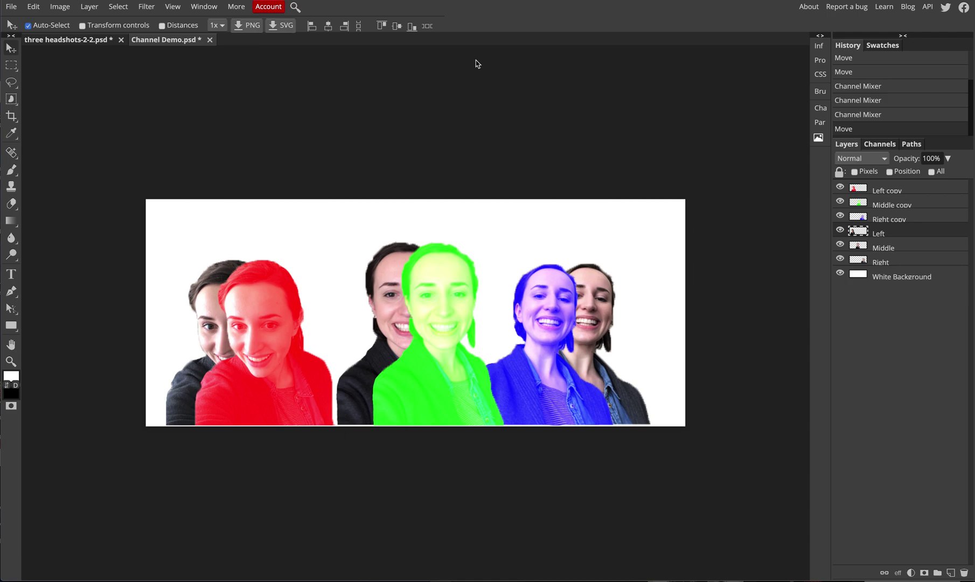
{"action": "left_click", "coordinate": [60, 6]}
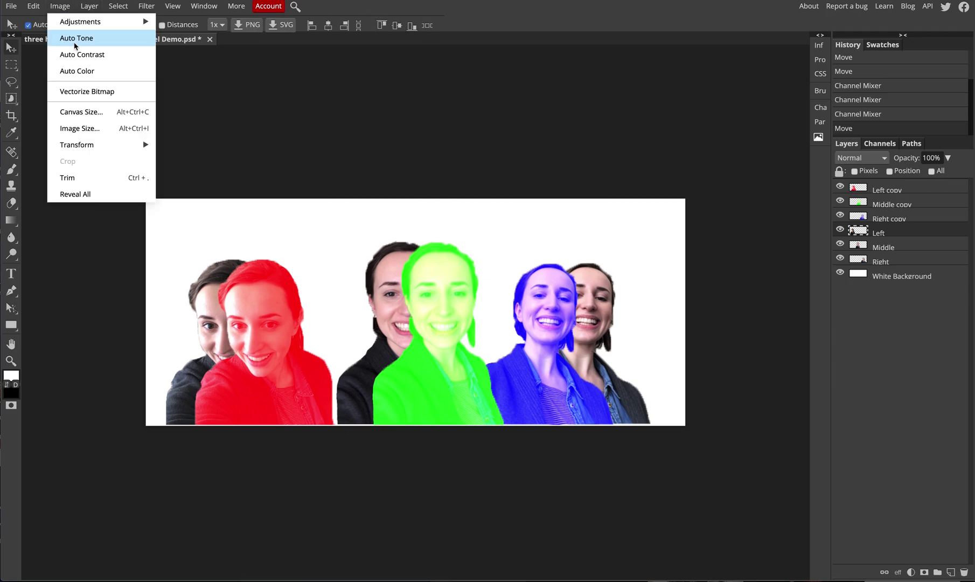
{"action": "mouse_move", "coordinate": [90, 25]}
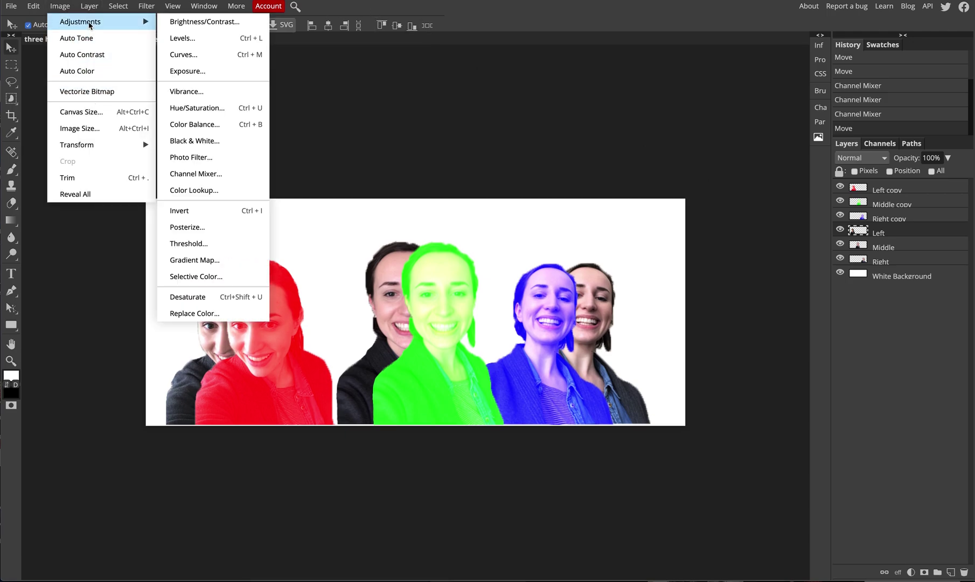
{"action": "left_click", "coordinate": [214, 173]}
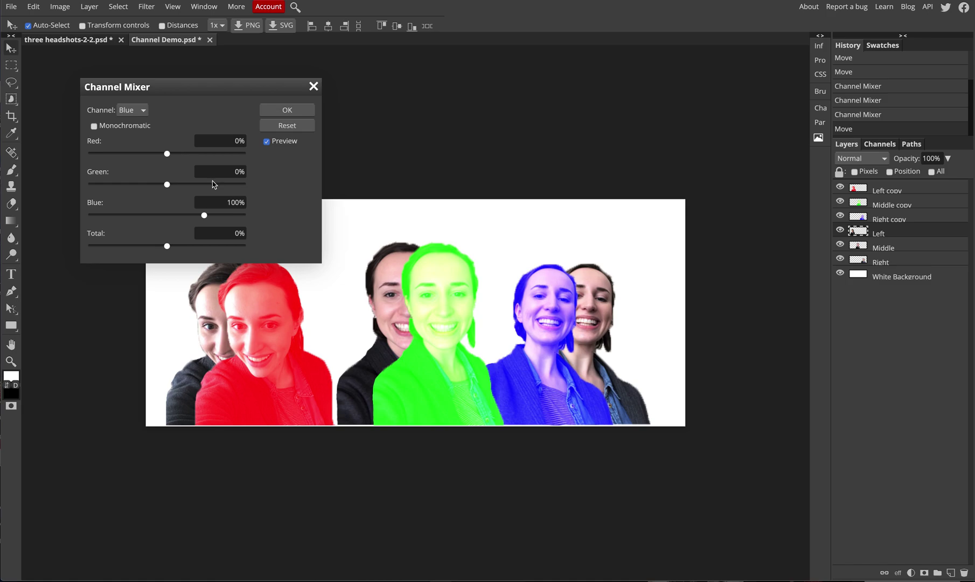
{"action": "left_click", "coordinate": [131, 112]}
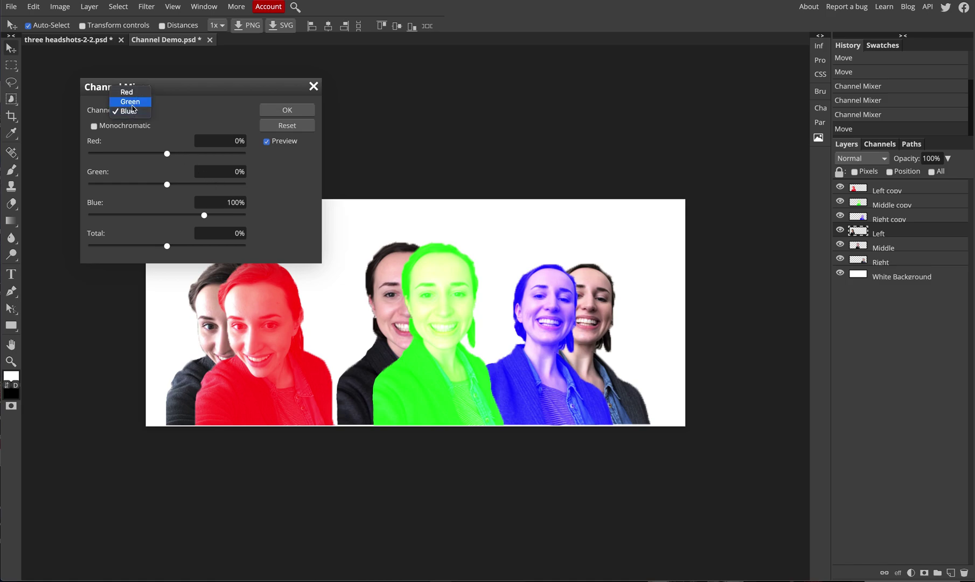
{"action": "left_click", "coordinate": [128, 99]}
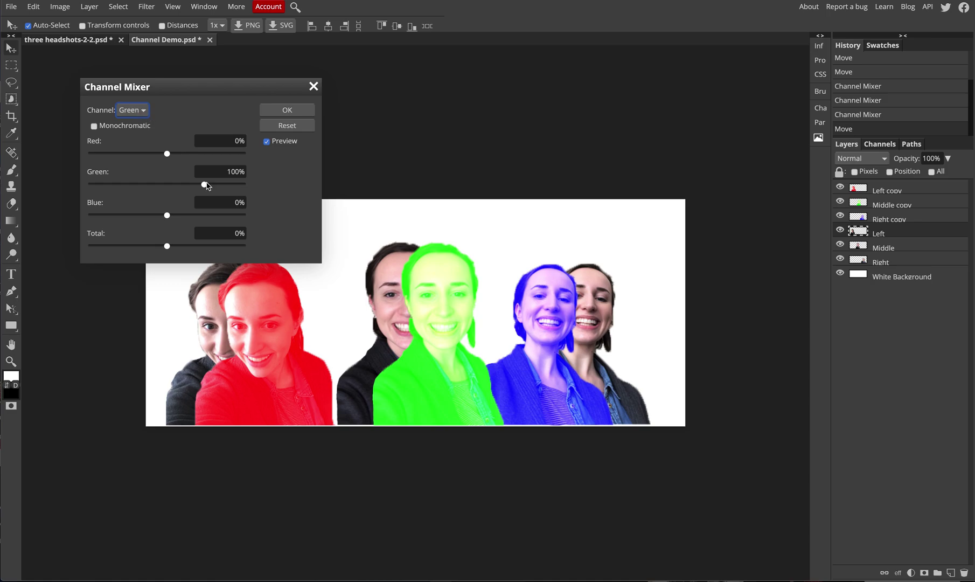
{"action": "left_click", "coordinate": [255, 189]}
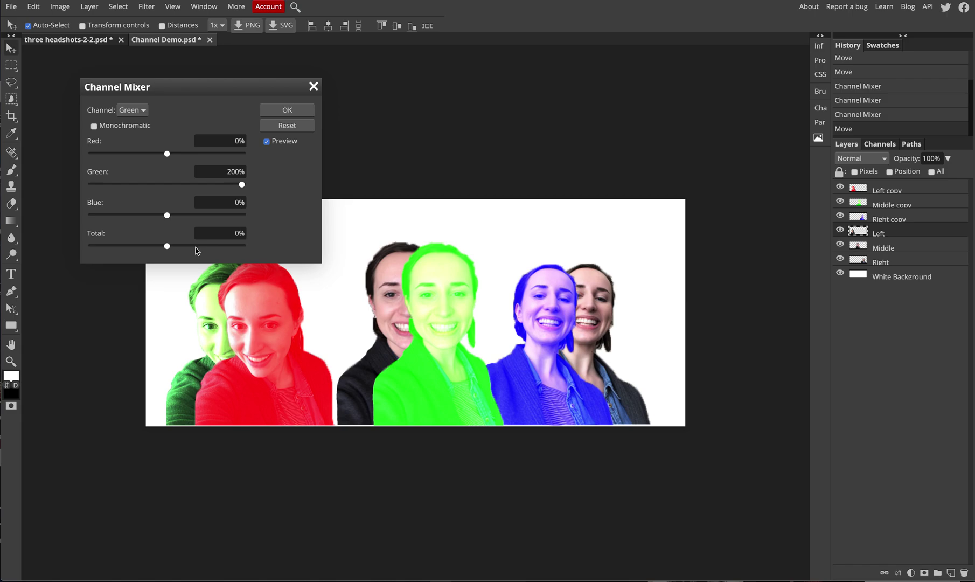
{"action": "left_click_drag", "start_coordinate": [196, 247], "coordinate": [337, 253]}
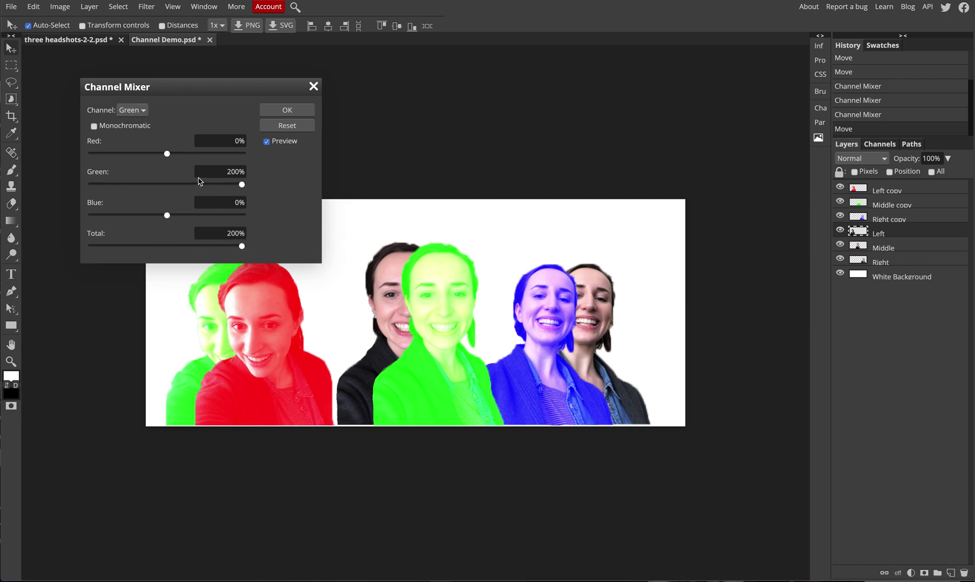
Set the Blue channel's Blue and Total to 200% for the Left layer and apply the Channel Mixer adjustment.
{"action": "left_click", "coordinate": [129, 111]}
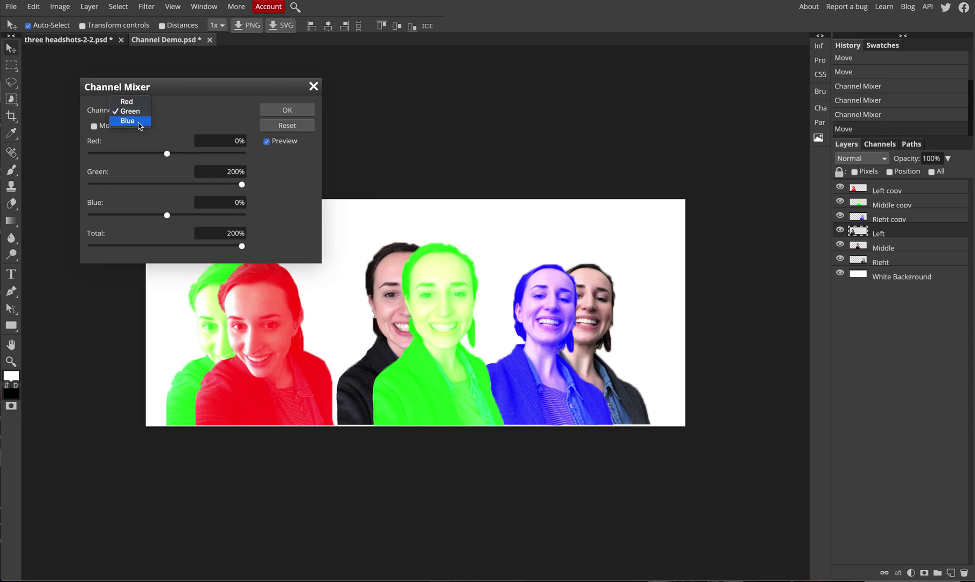
{"action": "left_click", "coordinate": [139, 125]}
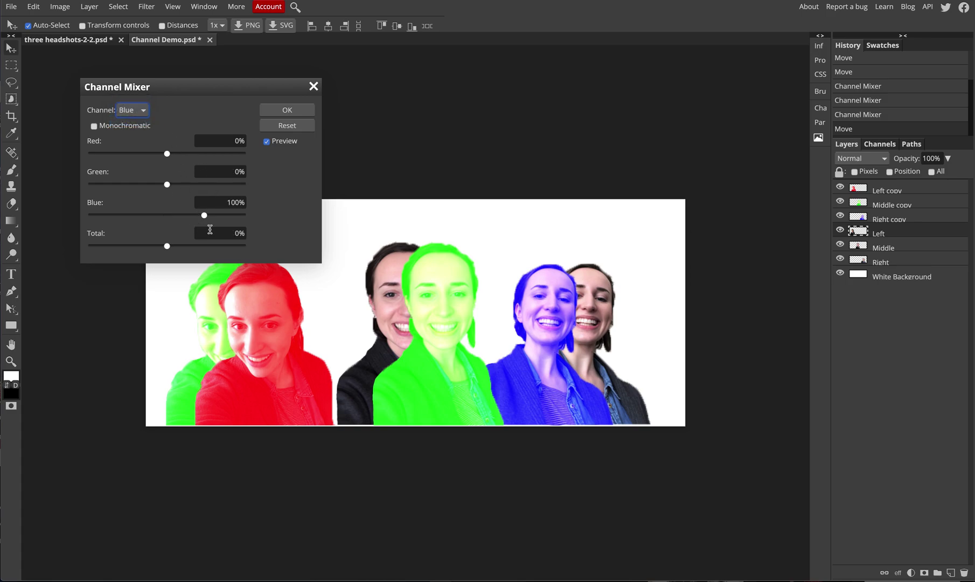
{"action": "left_click_drag", "start_coordinate": [204, 215], "coordinate": [279, 215]}
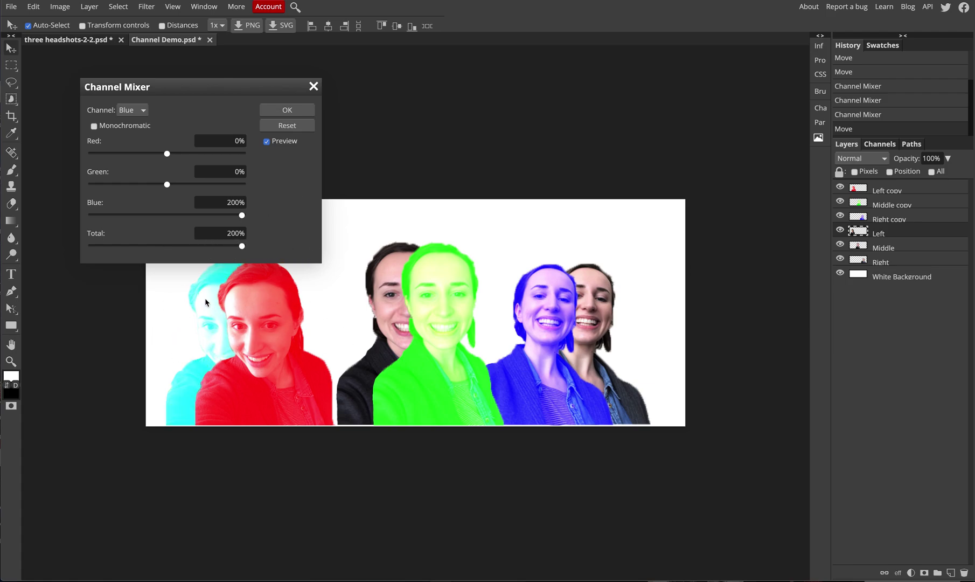
{"action": "left_click", "coordinate": [287, 111]}
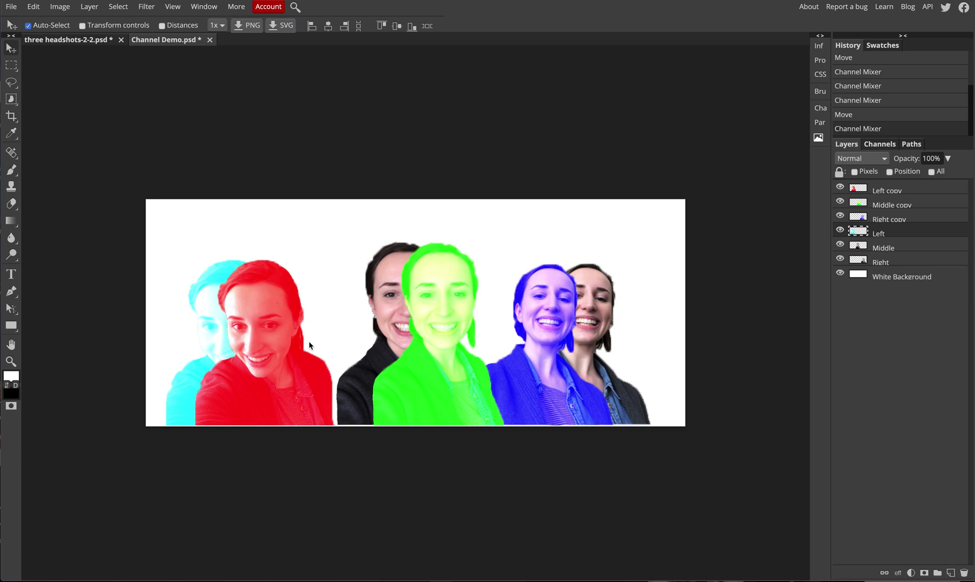
Start a Channel Mixer adjustment on the Middle layer and set the Red channel's Red to 200% and Total to 200%.
{"action": "left_click", "coordinate": [390, 304]}
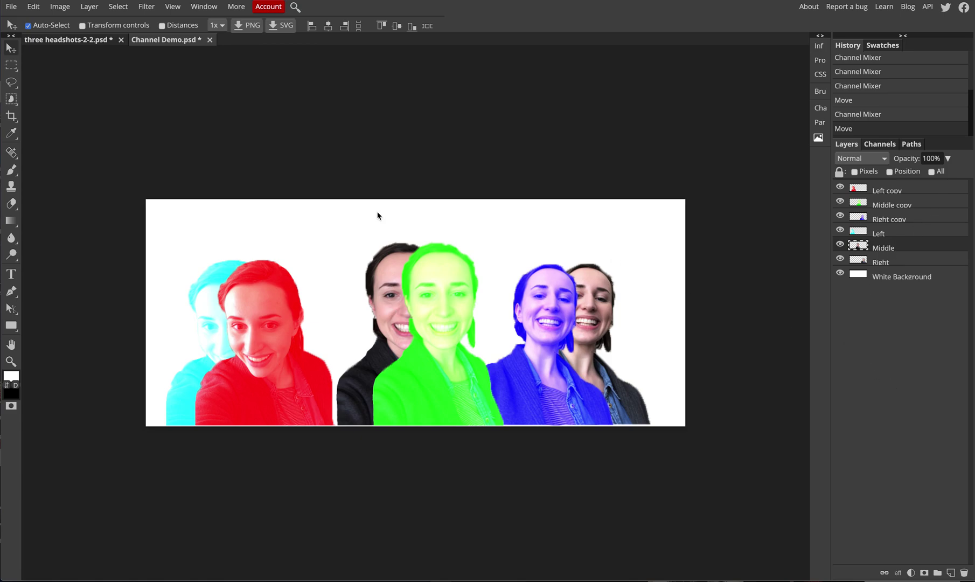
{"action": "left_click", "coordinate": [66, 8]}
{"action": "mouse_move", "coordinate": [87, 22]}
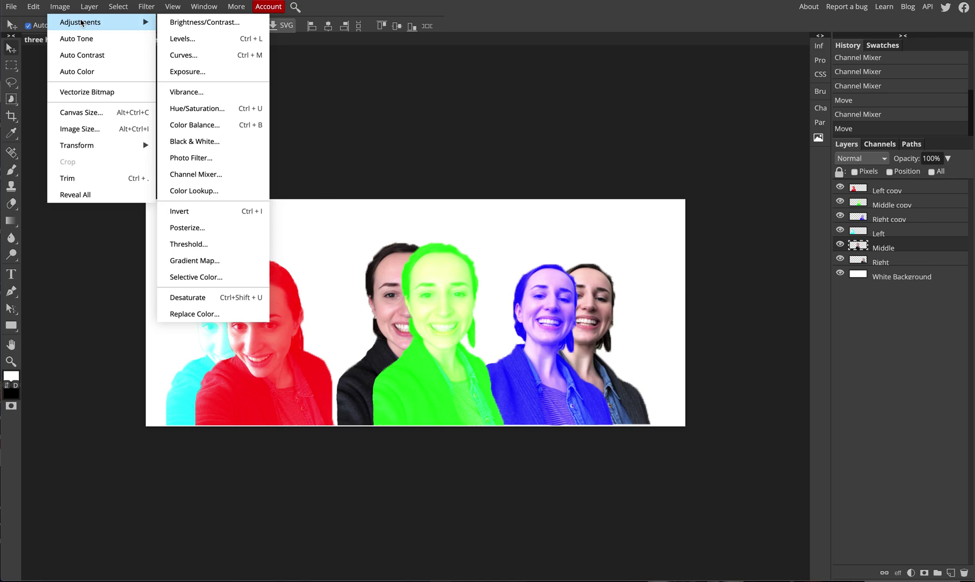
{"action": "left_click", "coordinate": [194, 176]}
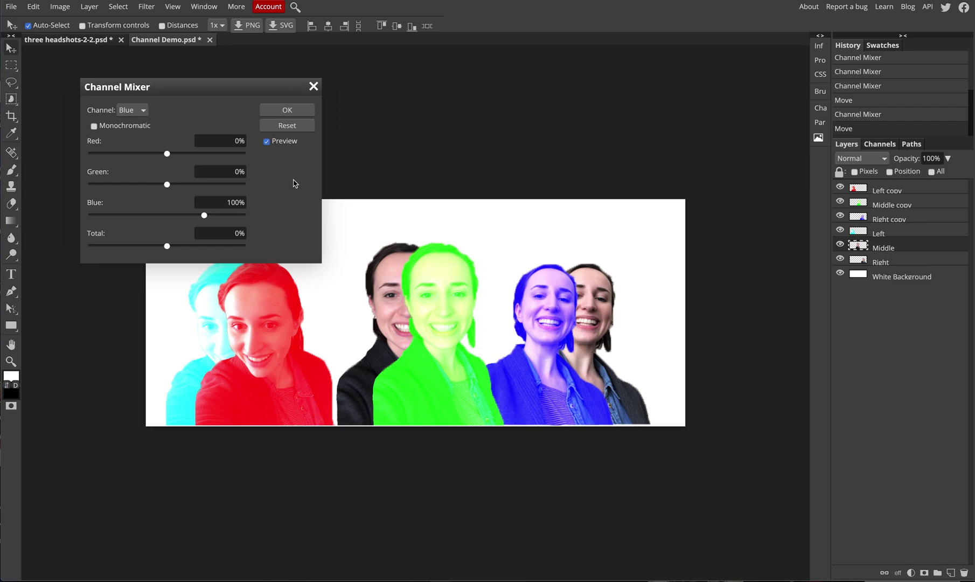
{"action": "left_click", "coordinate": [134, 110]}
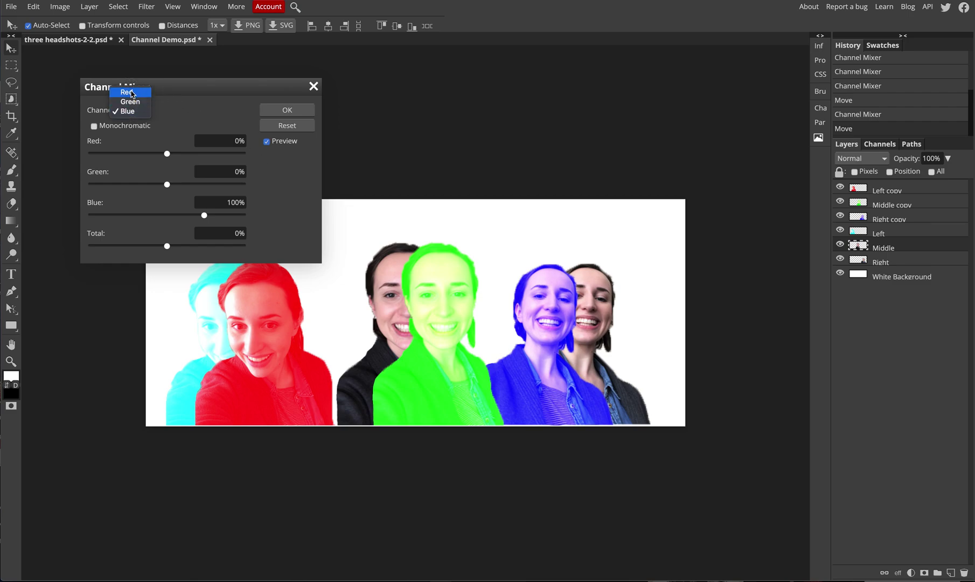
{"action": "left_click", "coordinate": [131, 92]}
{"action": "left_click_drag", "start_coordinate": [203, 155], "coordinate": [317, 163]}
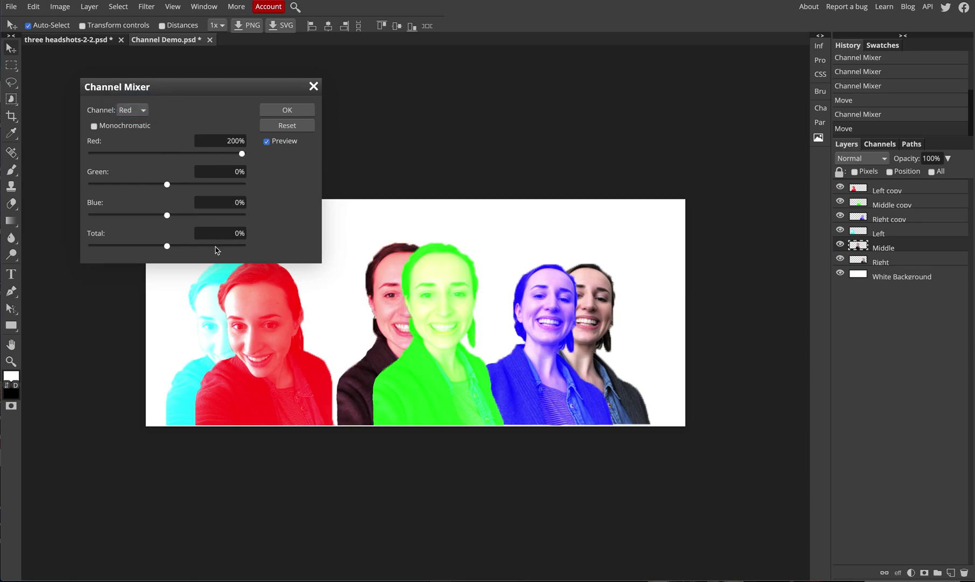
{"action": "left_click_drag", "start_coordinate": [215, 246], "coordinate": [285, 251]}
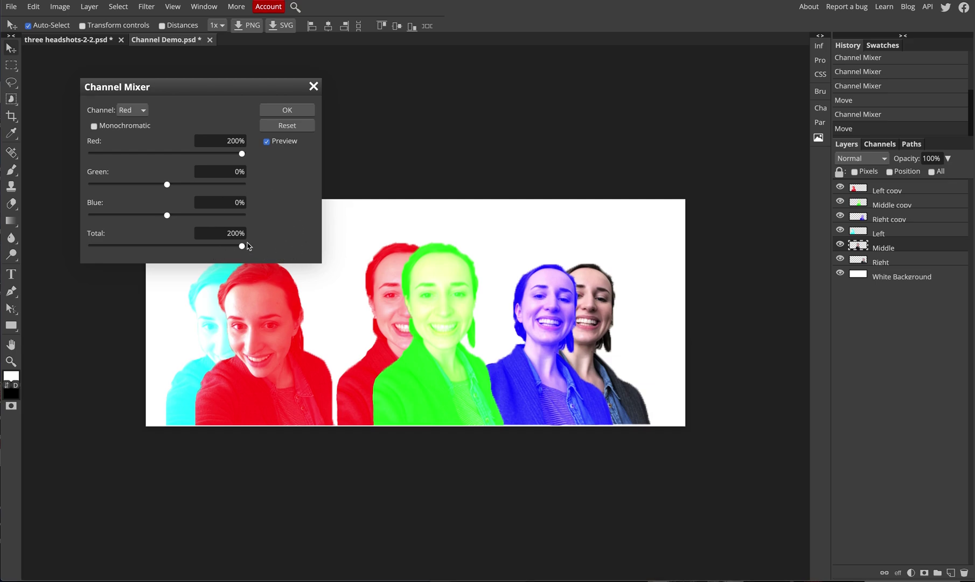
Set the Blue channel's Blue and Total to 200% for the Middle layer and apply the Channel Mixer adjustment.
{"action": "left_click", "coordinate": [131, 111]}
{"action": "left_click", "coordinate": [129, 129]}
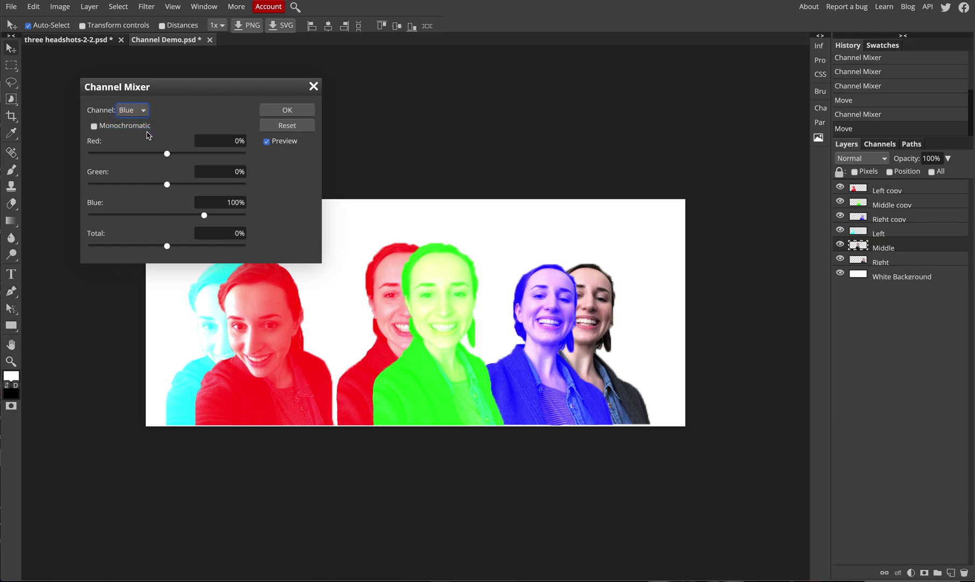
{"action": "left_click_drag", "start_coordinate": [203, 215], "coordinate": [289, 211]}
{"action": "left_click_drag", "start_coordinate": [168, 247], "coordinate": [310, 256]}
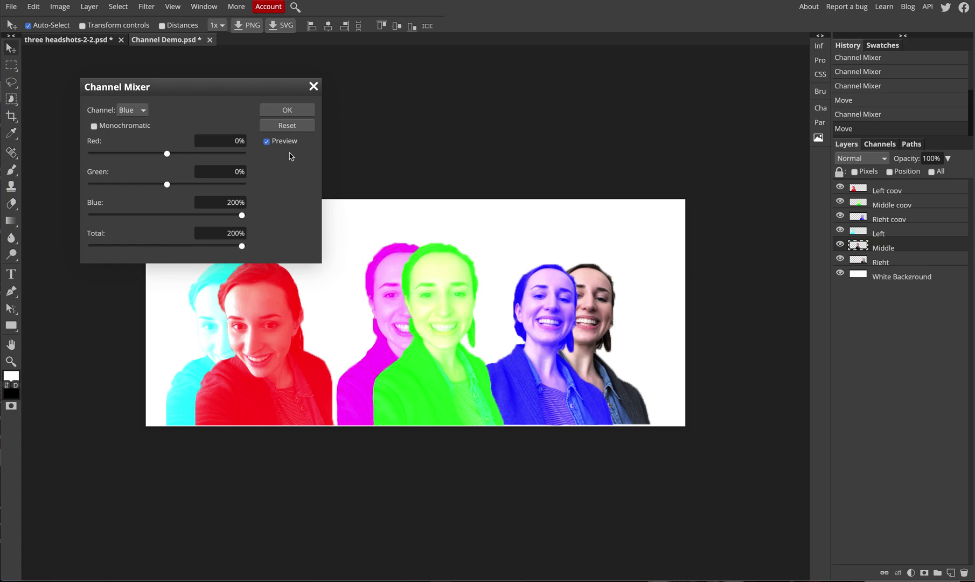
{"action": "left_click", "coordinate": [288, 110]}
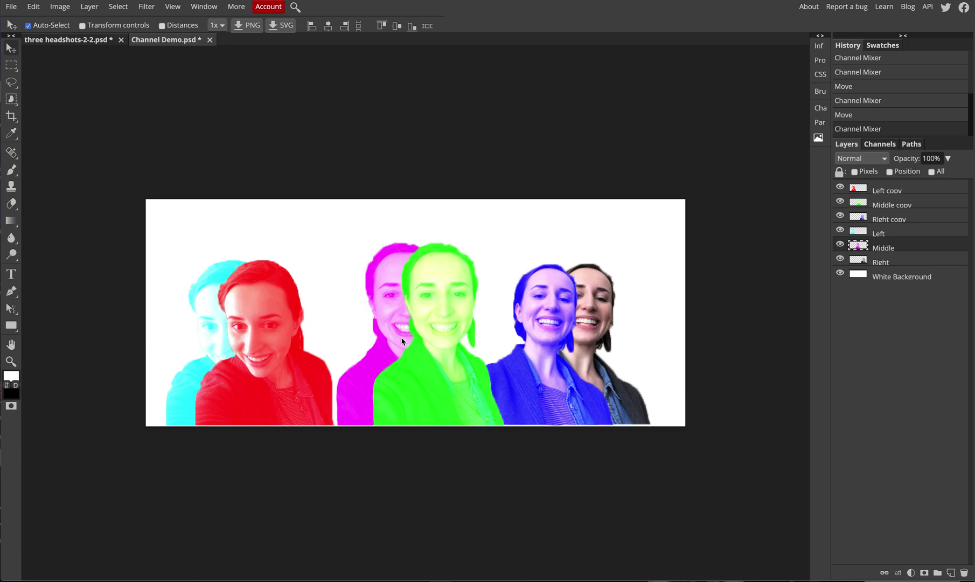
Start a Channel Mixer adjustment on the Right layer and set the Red channel's Red to 200% and Total to 200%.
{"action": "left_click", "coordinate": [601, 341]}
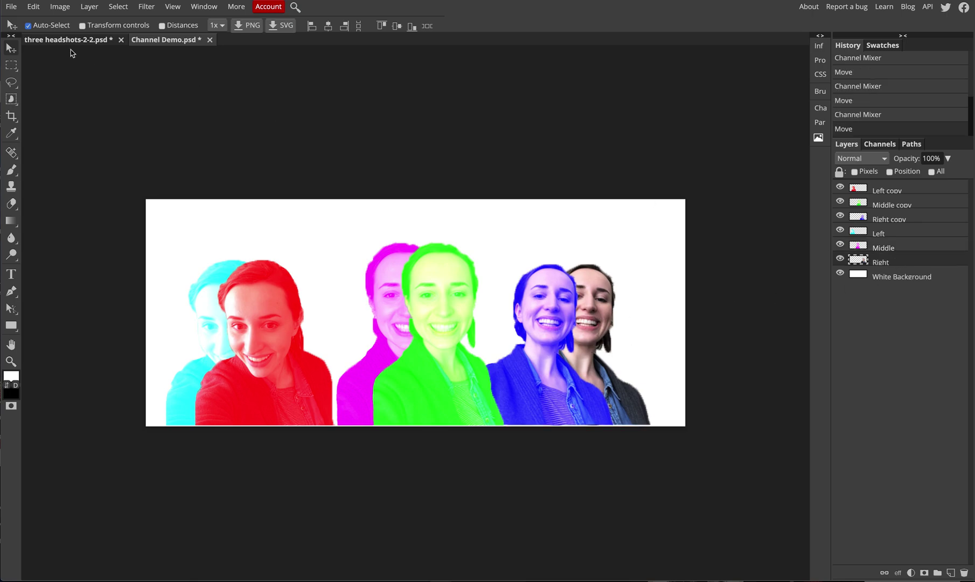
{"action": "left_click", "coordinate": [60, 7]}
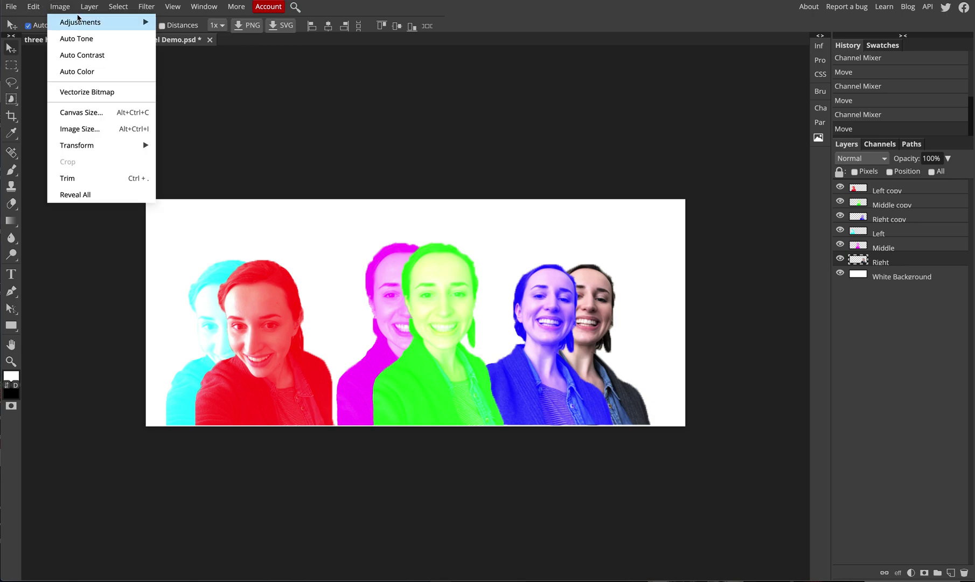
{"action": "mouse_move", "coordinate": [74, 23]}
{"action": "left_click", "coordinate": [224, 174]}
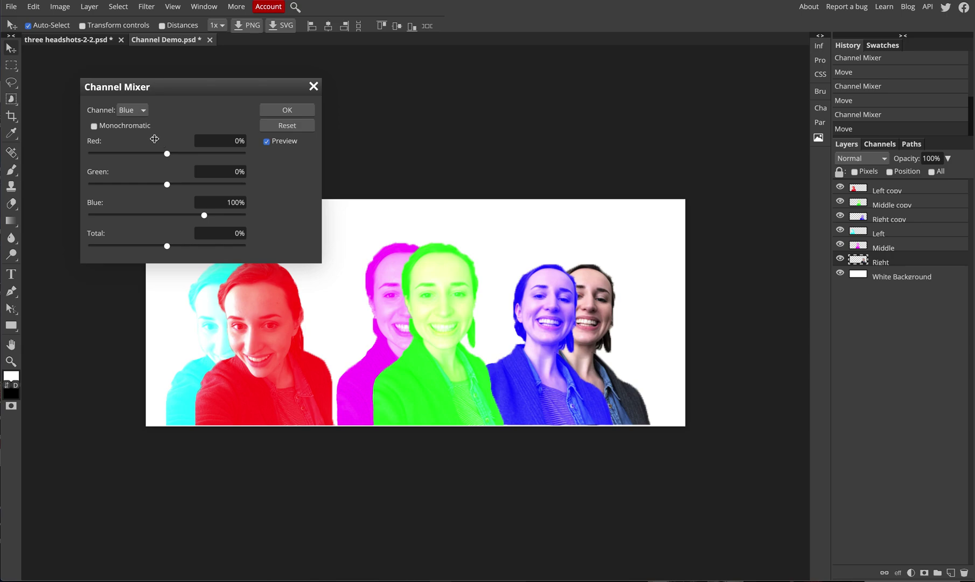
{"action": "left_click", "coordinate": [139, 110]}
{"action": "left_click", "coordinate": [127, 88]}
{"action": "left_click_drag", "start_coordinate": [206, 154], "coordinate": [266, 155]}
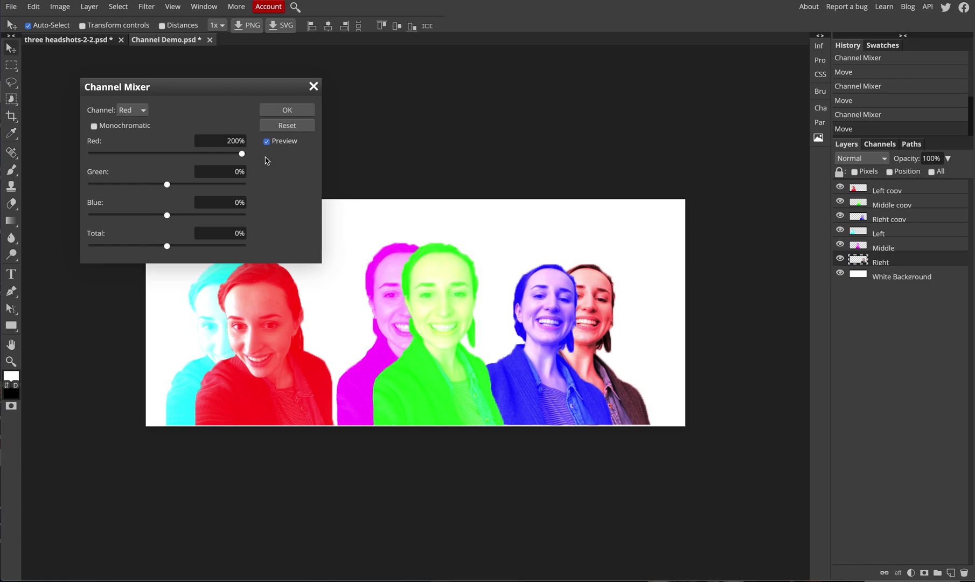
{"action": "left_click_drag", "start_coordinate": [195, 247], "coordinate": [318, 249]}
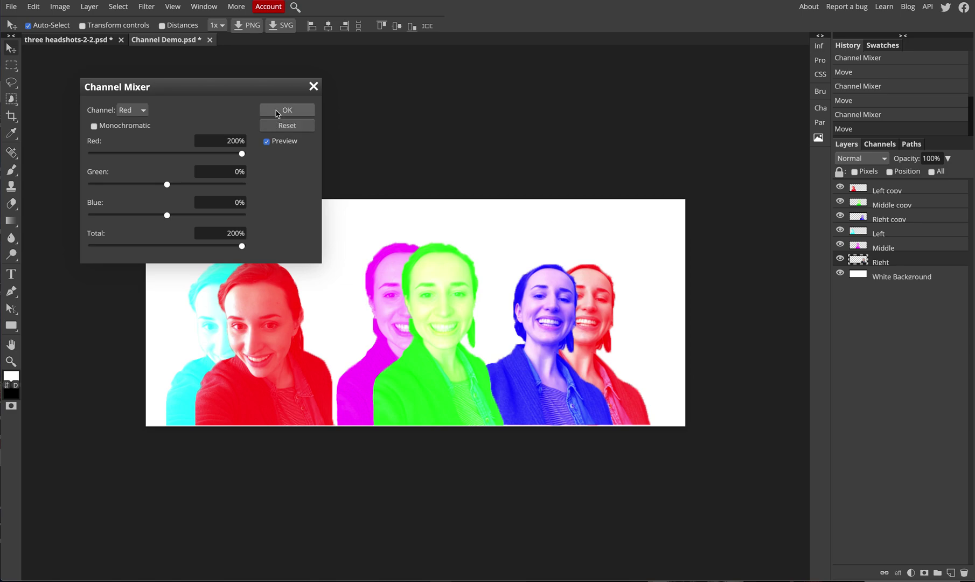
Set the Green channel's Green and Total to 200% for the Right layer and apply the Channel Mixer adjustment.
{"action": "left_click", "coordinate": [128, 112]}
{"action": "left_click", "coordinate": [130, 120]}
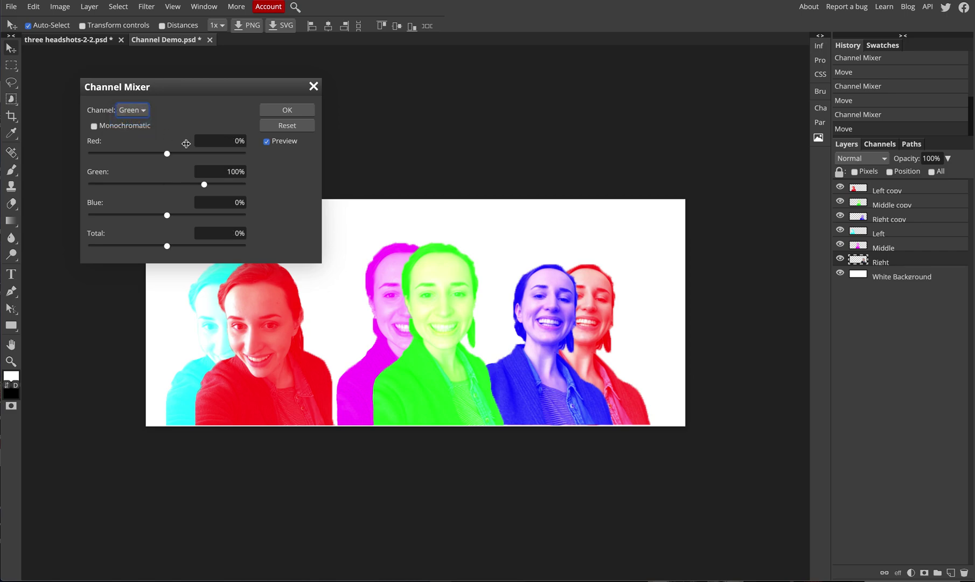
{"action": "left_click_drag", "start_coordinate": [204, 185], "coordinate": [307, 189]}
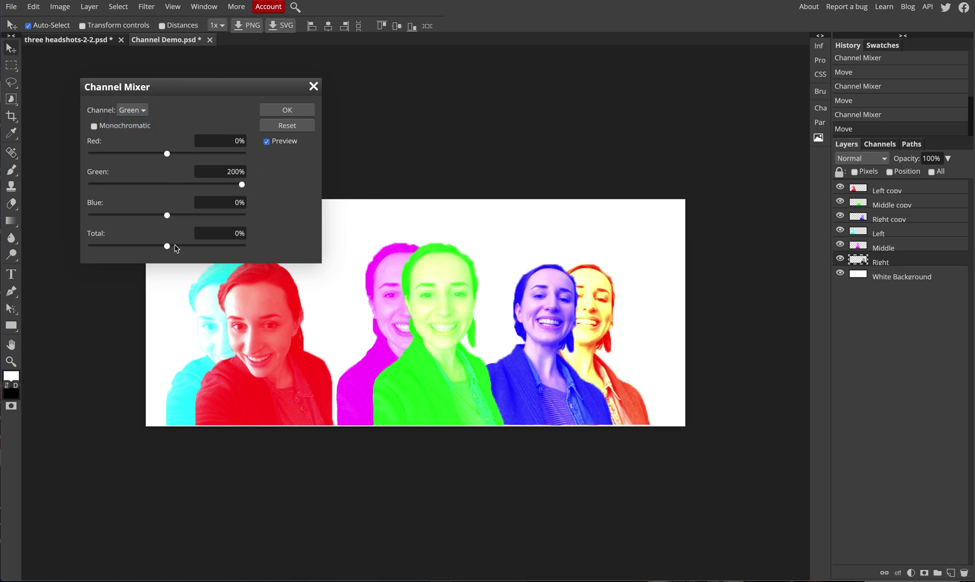
{"action": "left_click_drag", "start_coordinate": [179, 247], "coordinate": [348, 244]}
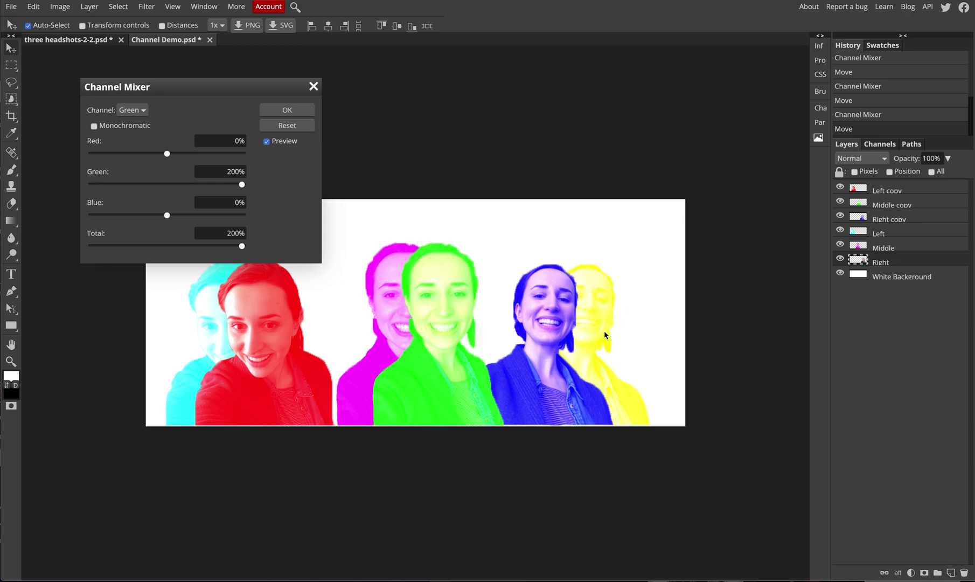
{"action": "left_click", "coordinate": [291, 111]}
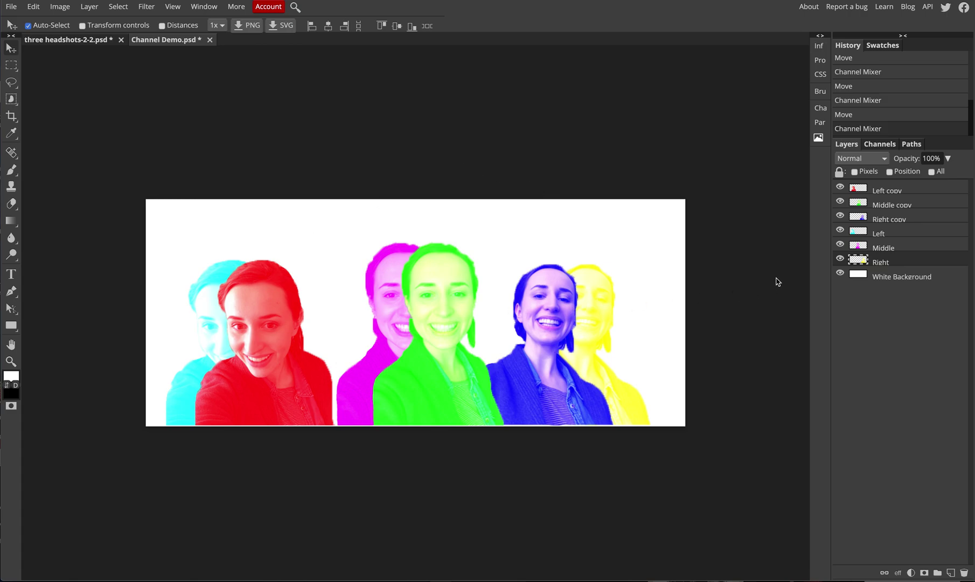
Set the blending mode of the Left copy layer to Multiply.
{"action": "left_click", "coordinate": [897, 193]}
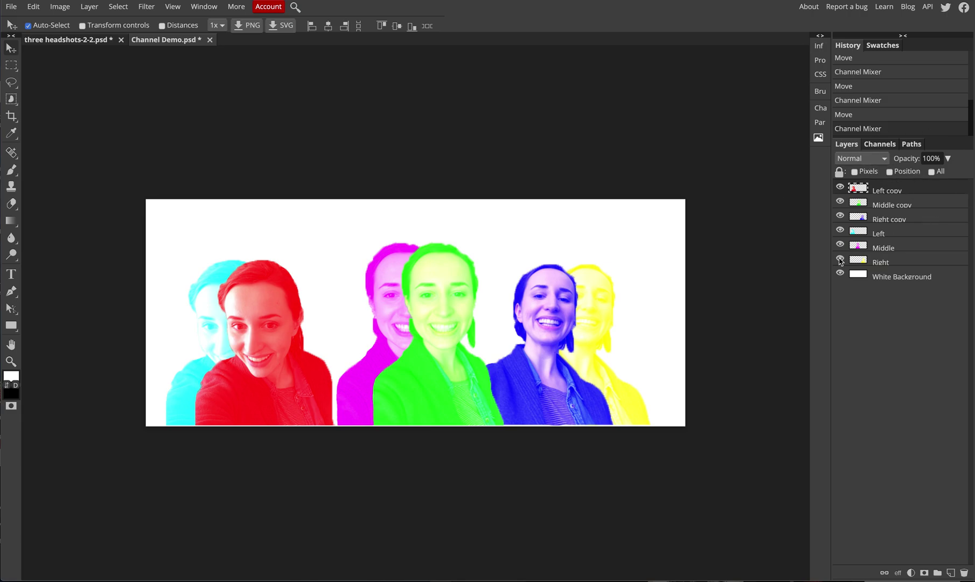
{"action": "left_click", "coordinate": [866, 161]}
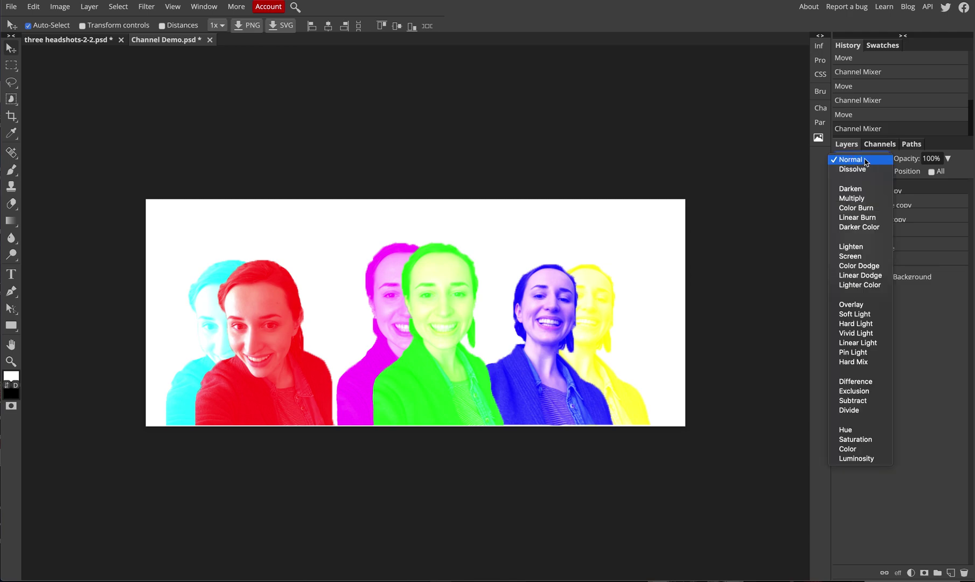
{"action": "left_click", "coordinate": [863, 198]}
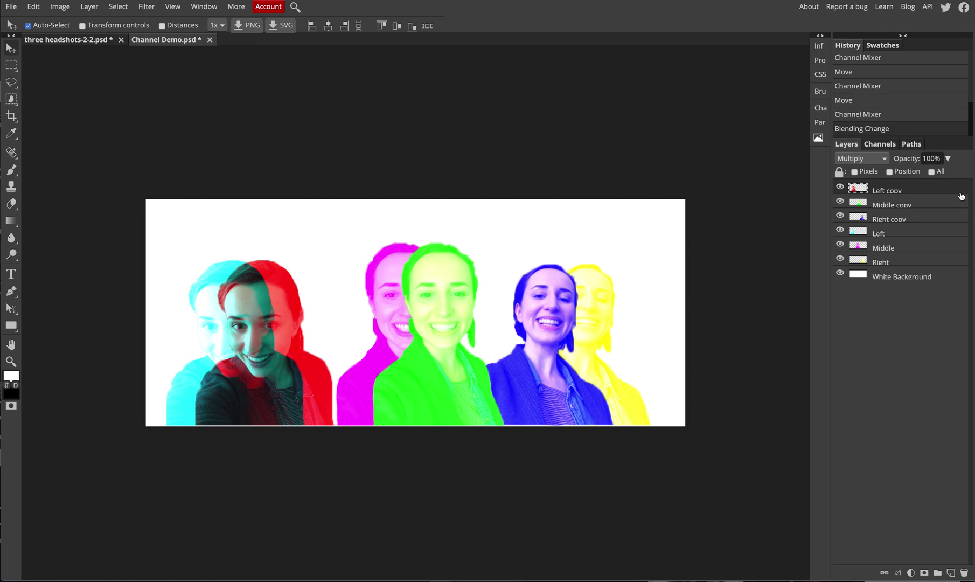
Set the blending mode of the Middle copy layer to Multiply and nudge the green headshot slightly towards the magenta one.
{"action": "left_click", "coordinate": [886, 206]}
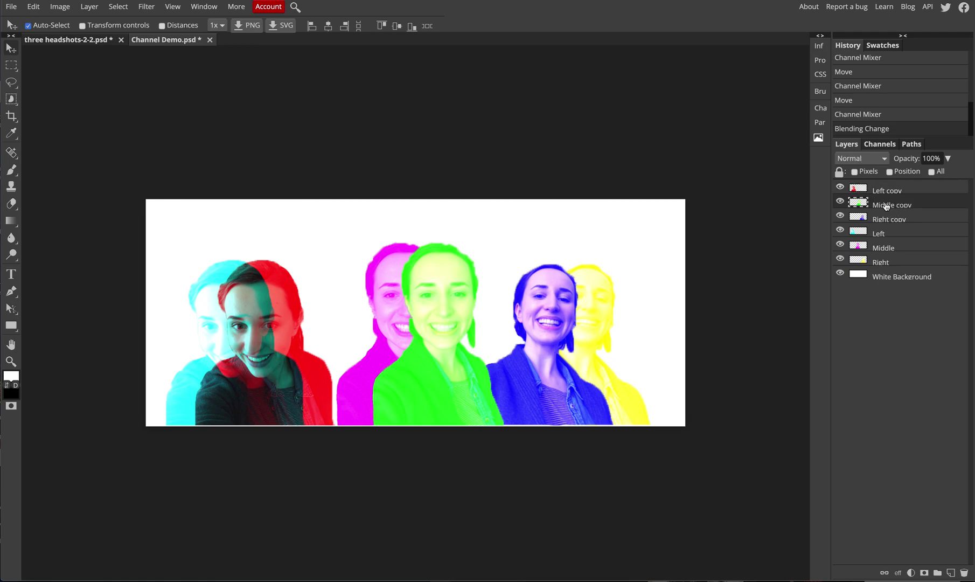
{"action": "left_click", "coordinate": [76, 8]}
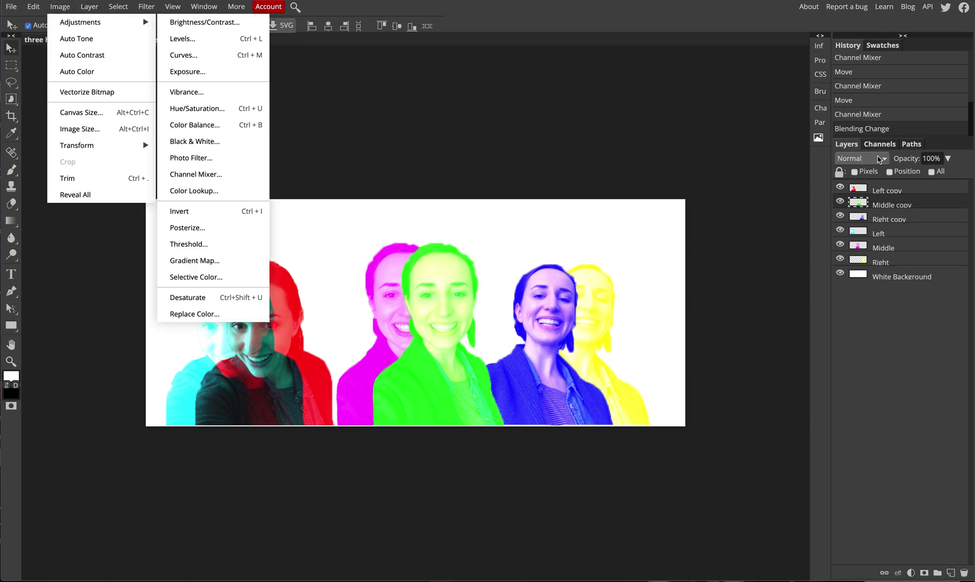
{"action": "left_click", "coordinate": [861, 158]}
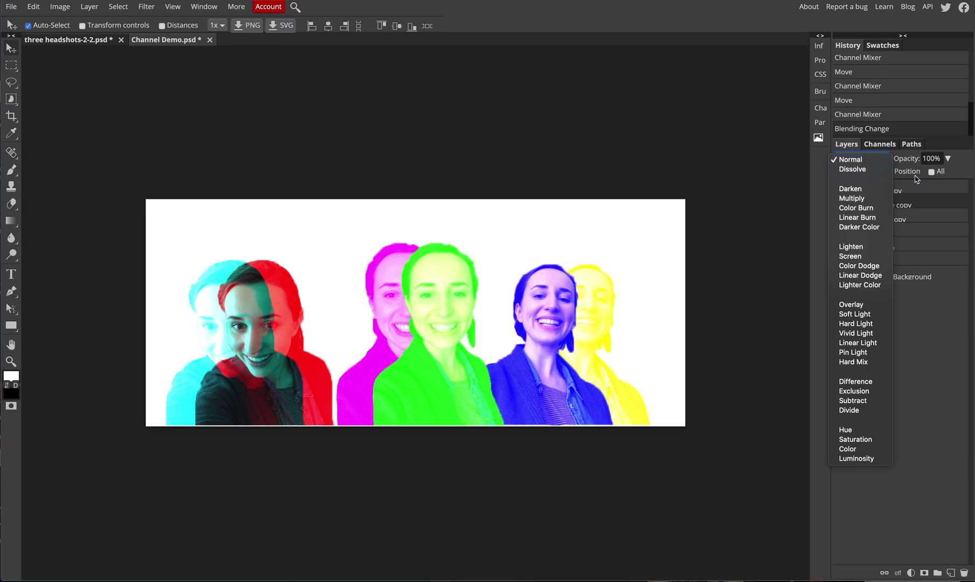
{"action": "left_click", "coordinate": [861, 199]}
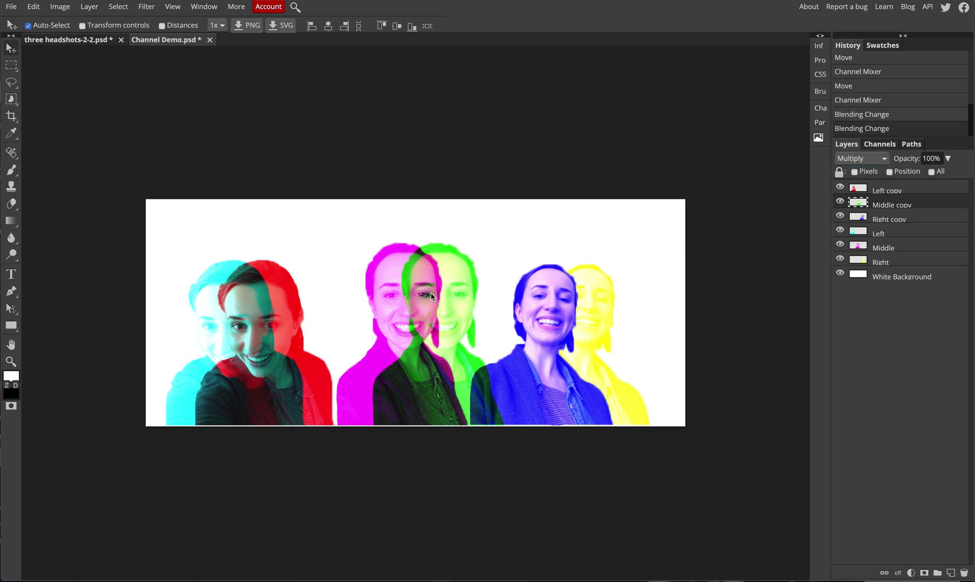
{"action": "left_click_drag", "start_coordinate": [464, 295], "coordinate": [425, 297]}
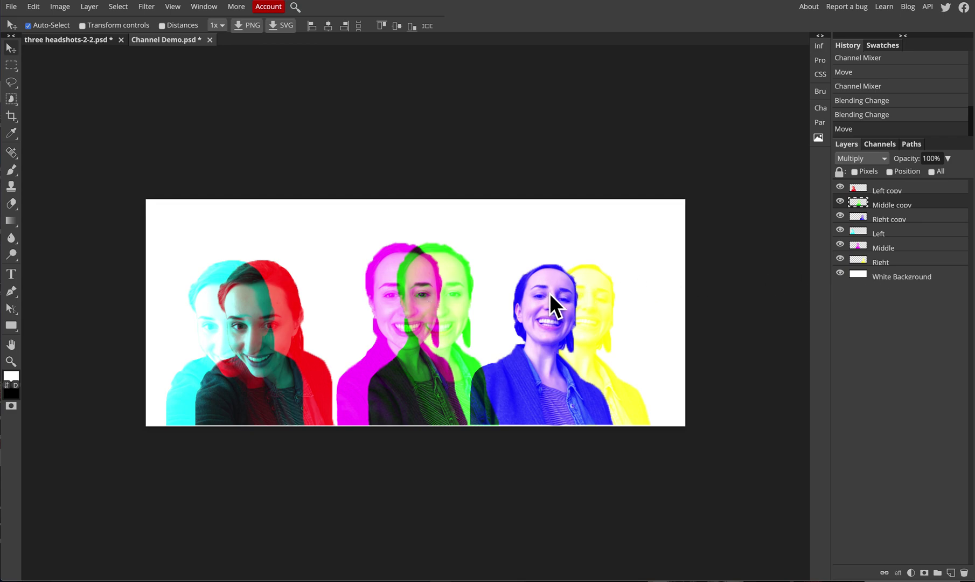
{"action": "left_click", "coordinate": [889, 220]}
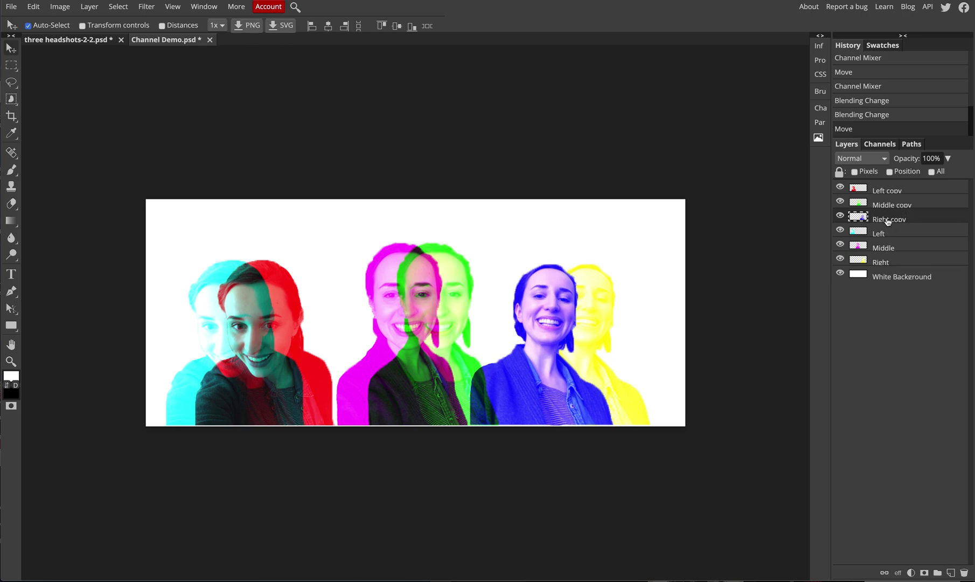
{"action": "left_click", "coordinate": [58, 8]}
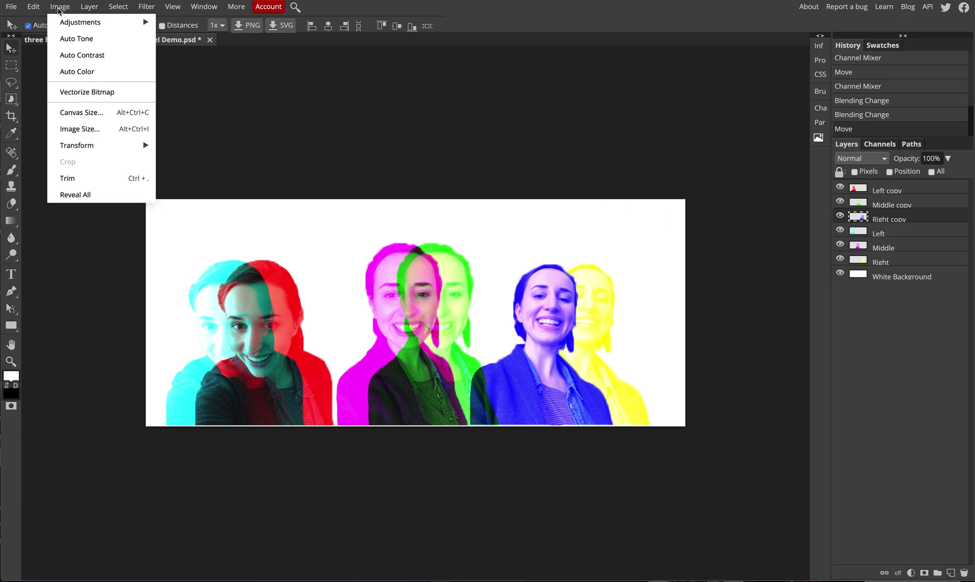
{"action": "mouse_move", "coordinate": [75, 24]}
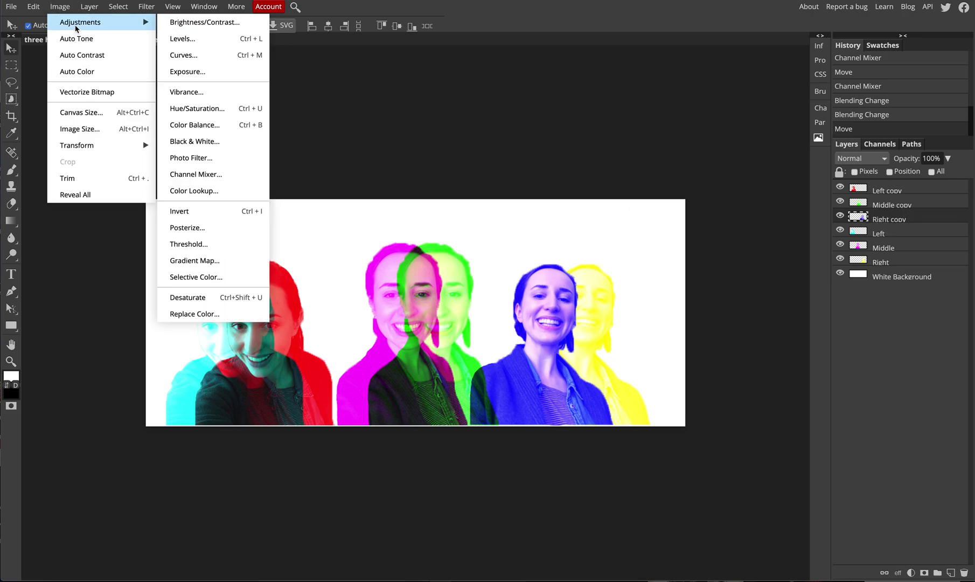
{"action": "left_click", "coordinate": [197, 175]}
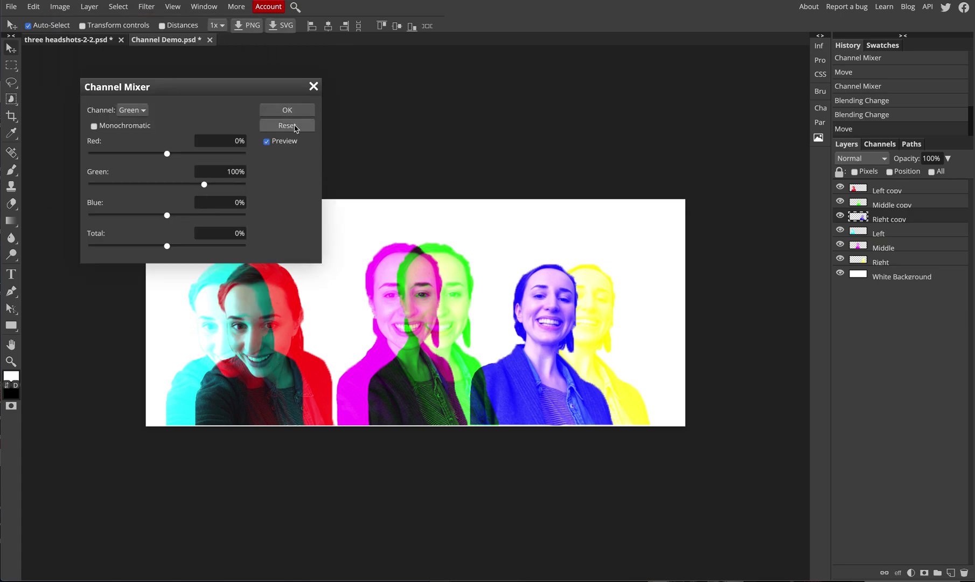
{"action": "left_click", "coordinate": [313, 86]}
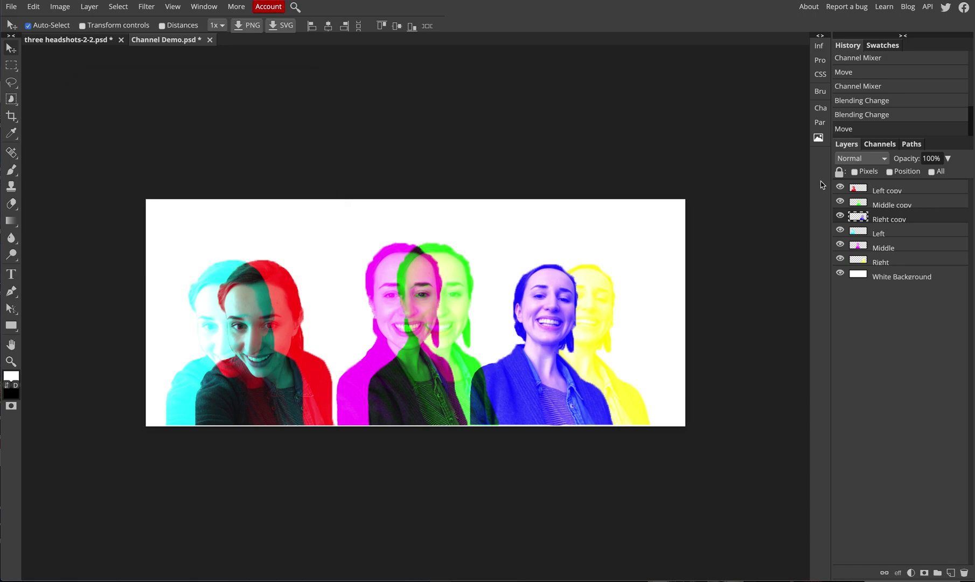
Set the blending mode of the Right copy layer to Multiply.
{"action": "left_click", "coordinate": [864, 160]}
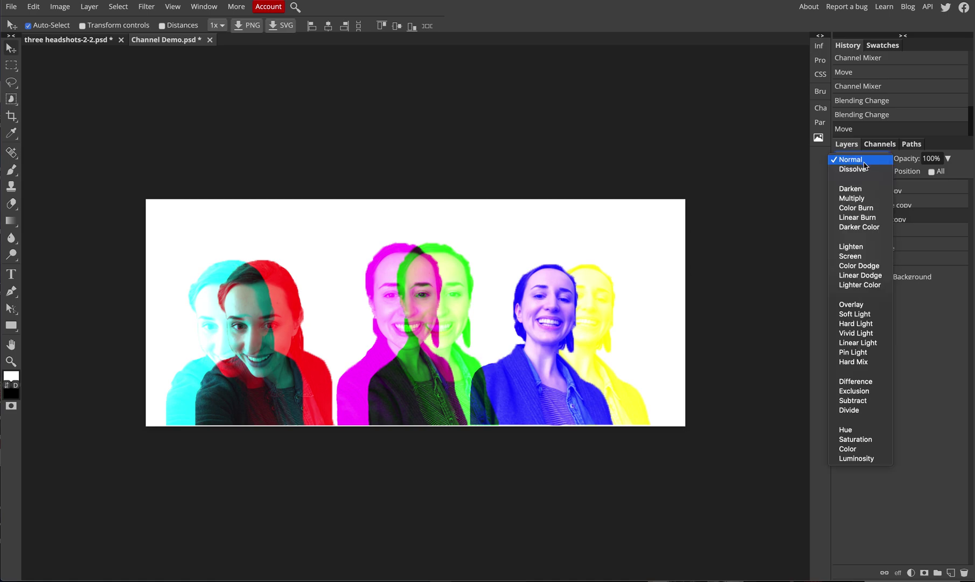
{"action": "left_click", "coordinate": [862, 199]}
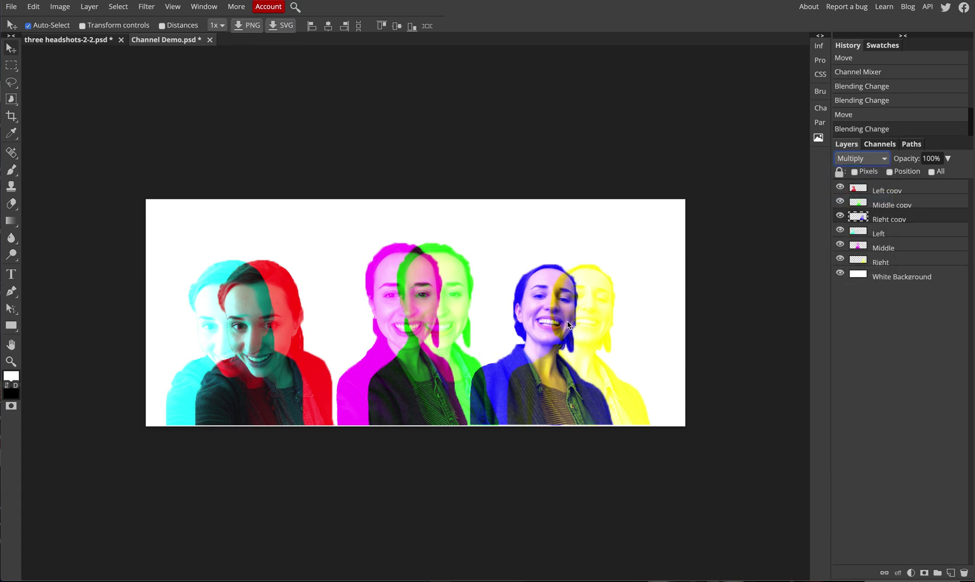
Align the yellow headshot exactly under the blue one, then offset the blue headshot to the right of it.
{"action": "left_click", "coordinate": [595, 324]}
{"action": "left_click_drag", "start_coordinate": [600, 316], "coordinate": [563, 318]}
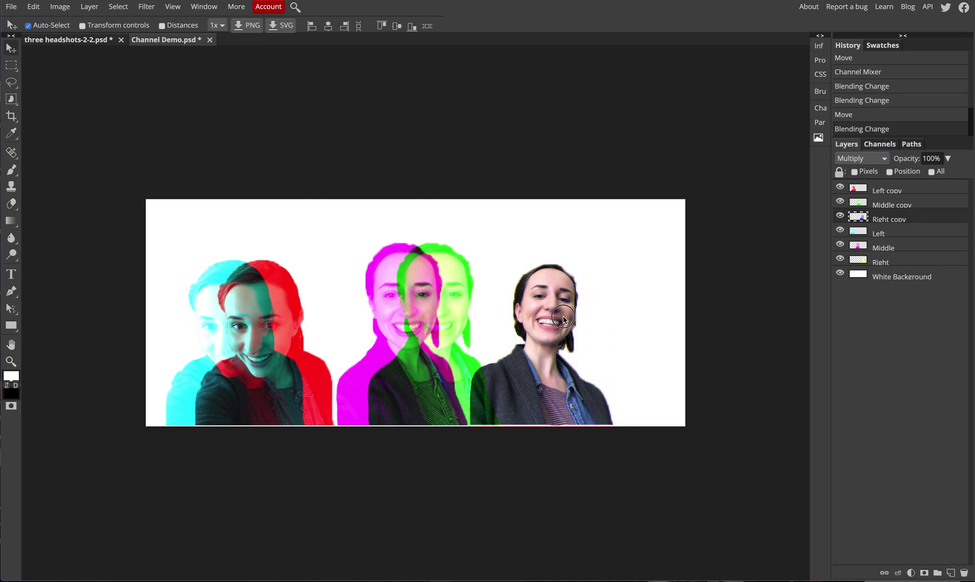
{"action": "left_click", "coordinate": [563, 318]}
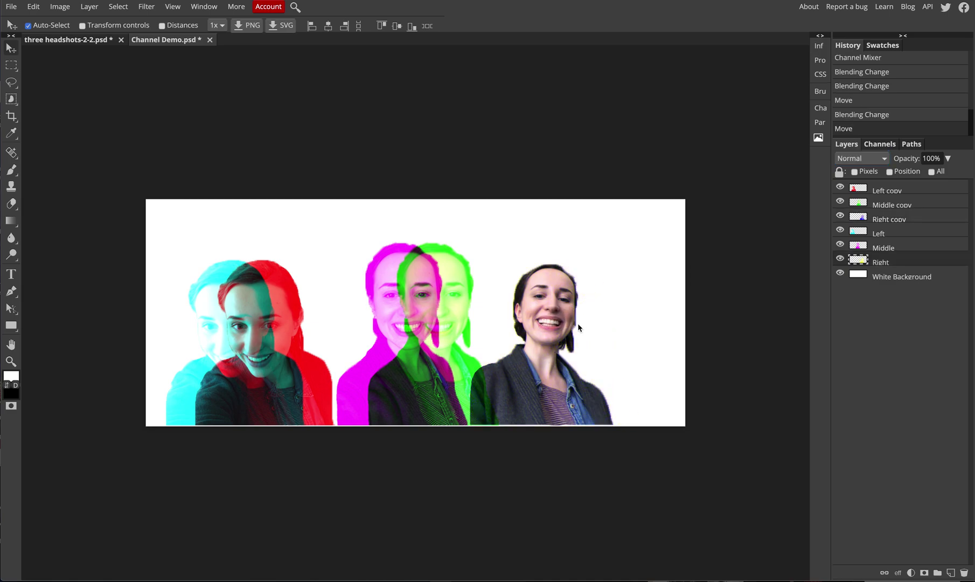
{"action": "left_click_drag", "start_coordinate": [562, 322], "coordinate": [586, 322]}
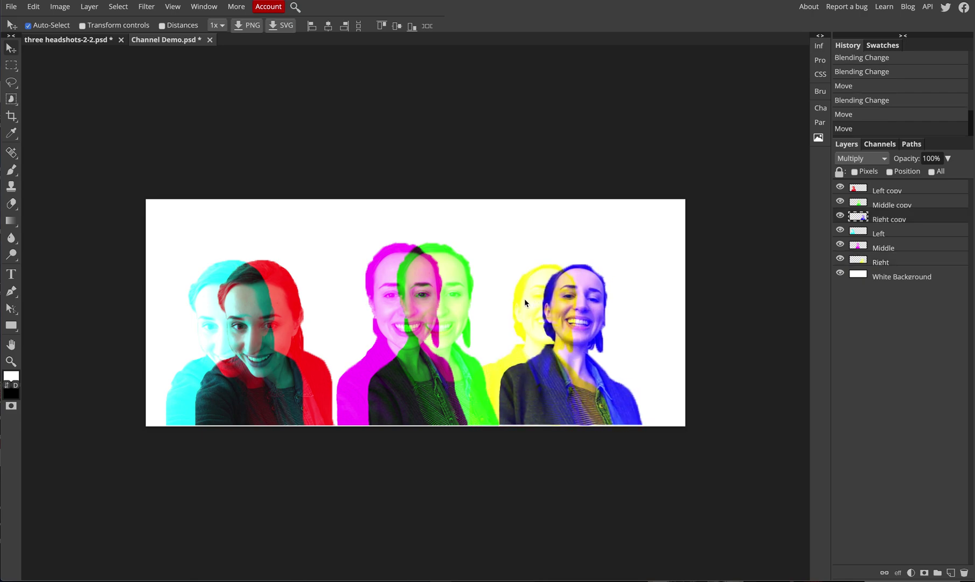
Move the green headshot over the magenta one and the cyan headshot under the red one, leaving only thin coloured fringes.
{"action": "left_click", "coordinate": [459, 291]}
{"action": "left_click_drag", "start_coordinate": [459, 291], "coordinate": [430, 291]}
{"action": "left_click_drag", "start_coordinate": [429, 291], "coordinate": [436, 290]}
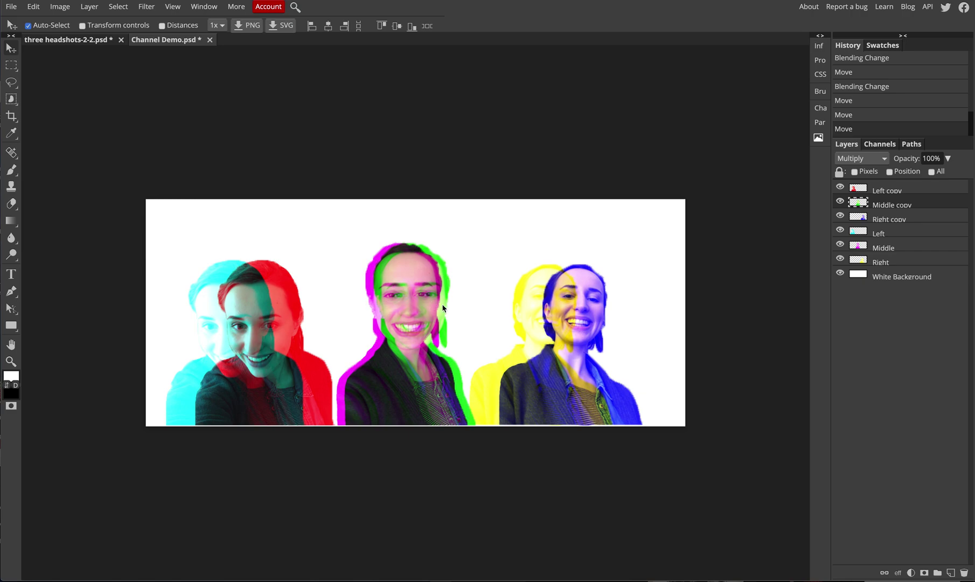
{"action": "left_click_drag", "start_coordinate": [190, 292], "coordinate": [233, 282]}
{"action": "left_click", "coordinate": [218, 140]}
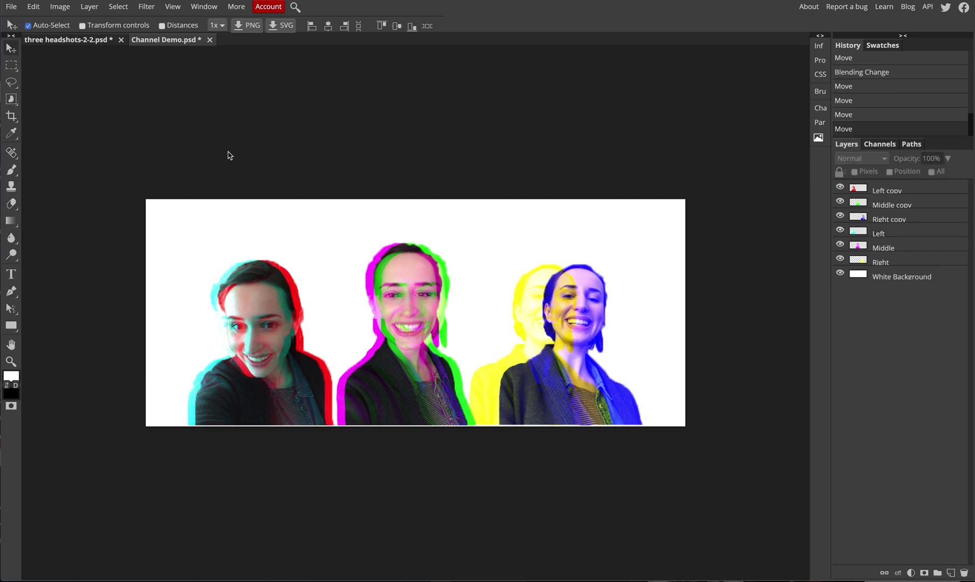
Move the blue headshot back over the yellow one, leaving only a narrow yellow and blue fringe, and deselect the layer.
{"action": "left_click", "coordinate": [581, 304]}
{"action": "left_click_drag", "start_coordinate": [592, 301], "coordinate": [571, 302]}
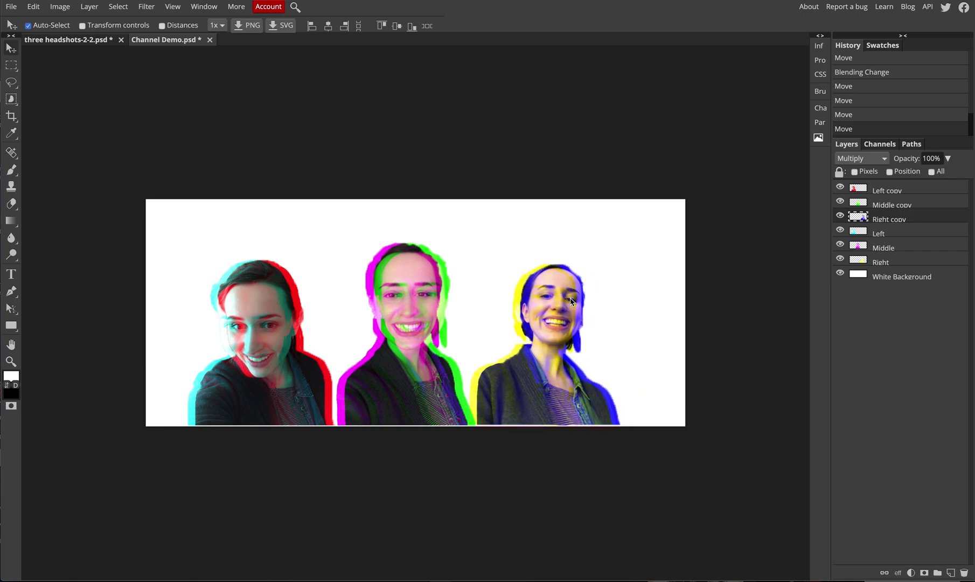
{"action": "left_click", "coordinate": [450, 170]}
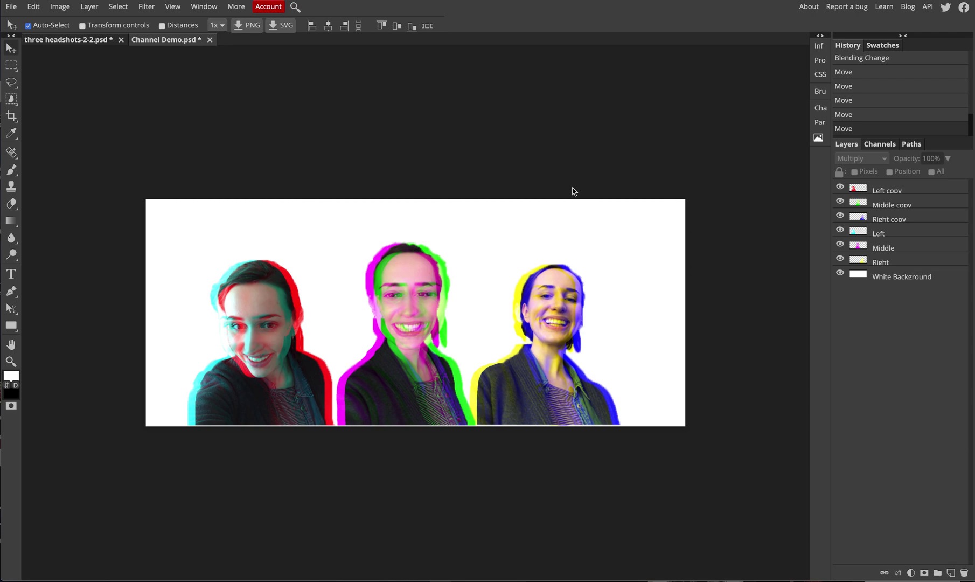
Move the Right copy and Right layers together to the left until they overlap the middle headshot's shoulder.
{"action": "left_click", "coordinate": [888, 223]}
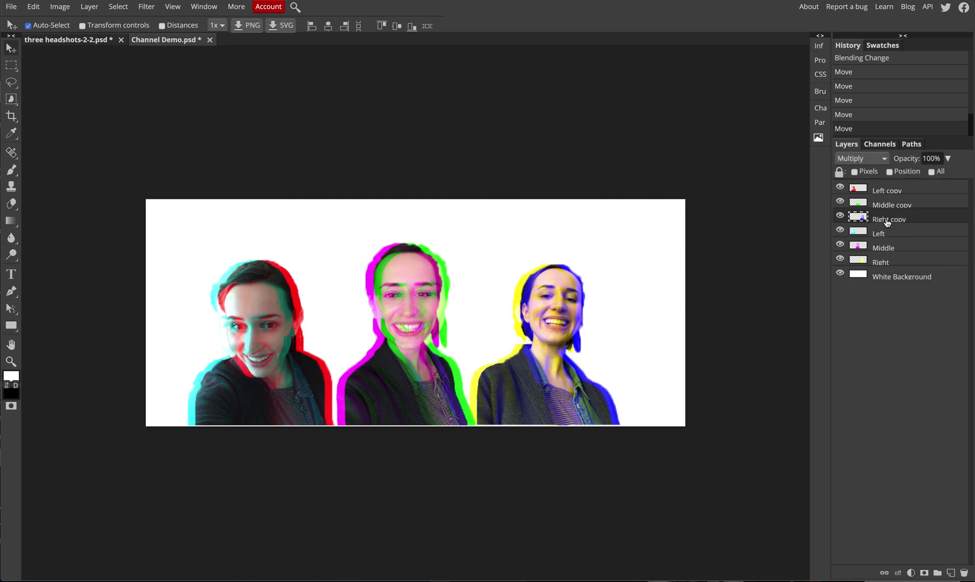
{"action": "left_click", "coordinate": [890, 263]}
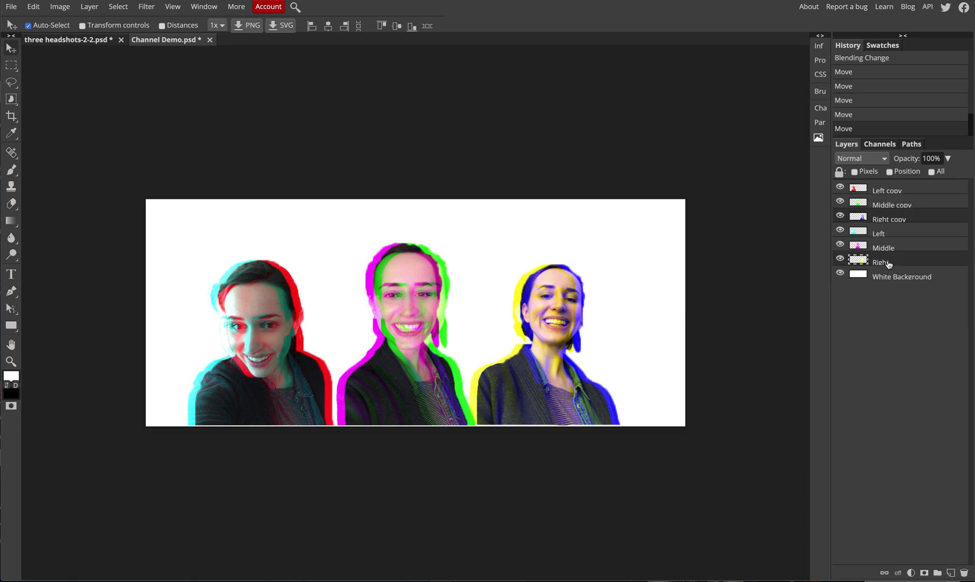
{"action": "left_click_drag", "start_coordinate": [563, 314], "coordinate": [509, 315]}
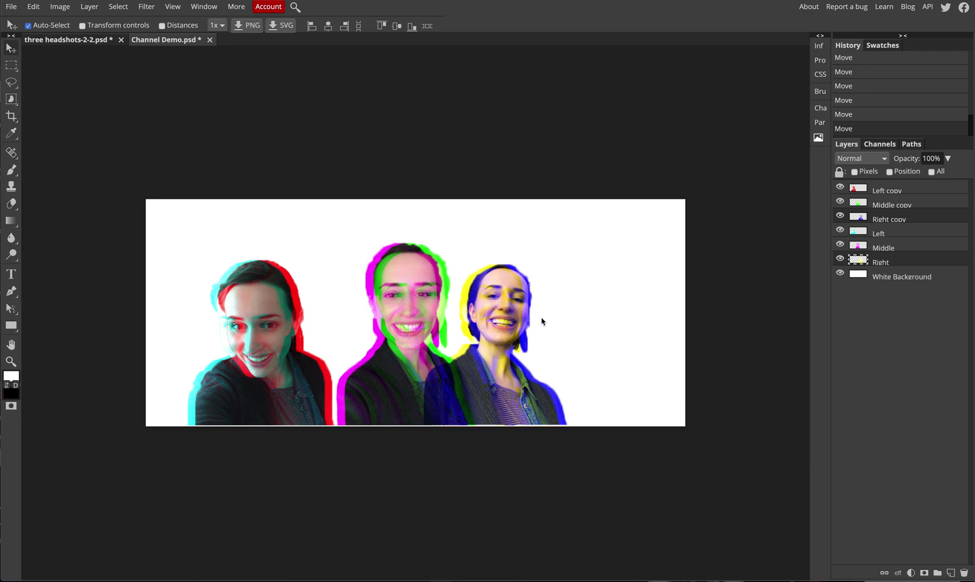
Move the Left copy and Left layers together to the right until they overlap the middle headshot's shoulder.
{"action": "left_click", "coordinate": [882, 194]}
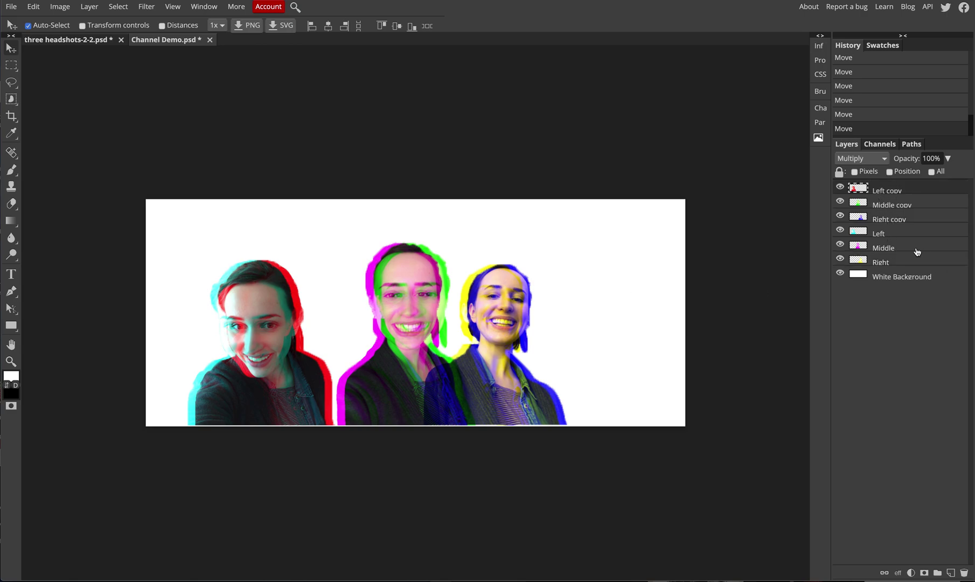
{"action": "left_click", "coordinate": [890, 233]}
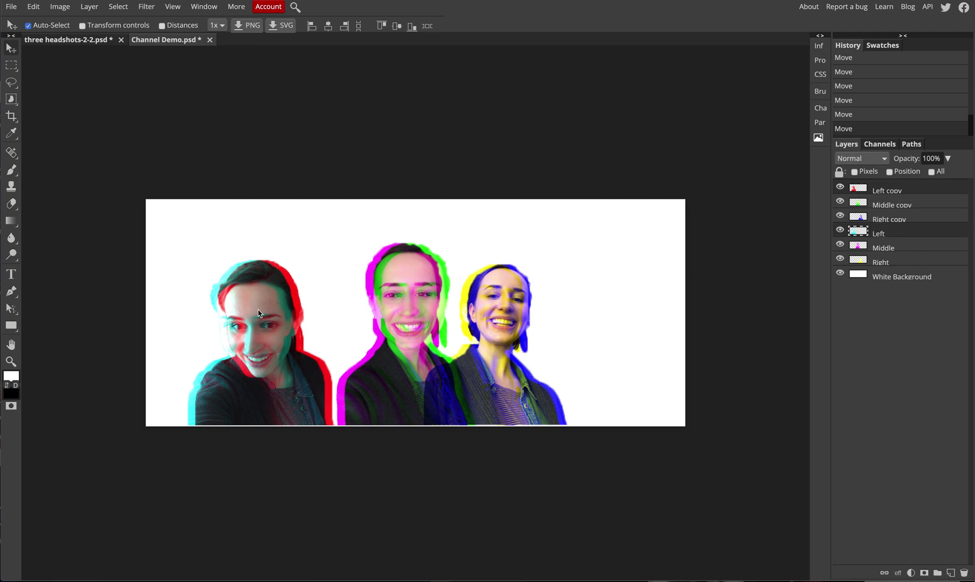
{"action": "left_click_drag", "start_coordinate": [258, 313], "coordinate": [310, 312]}
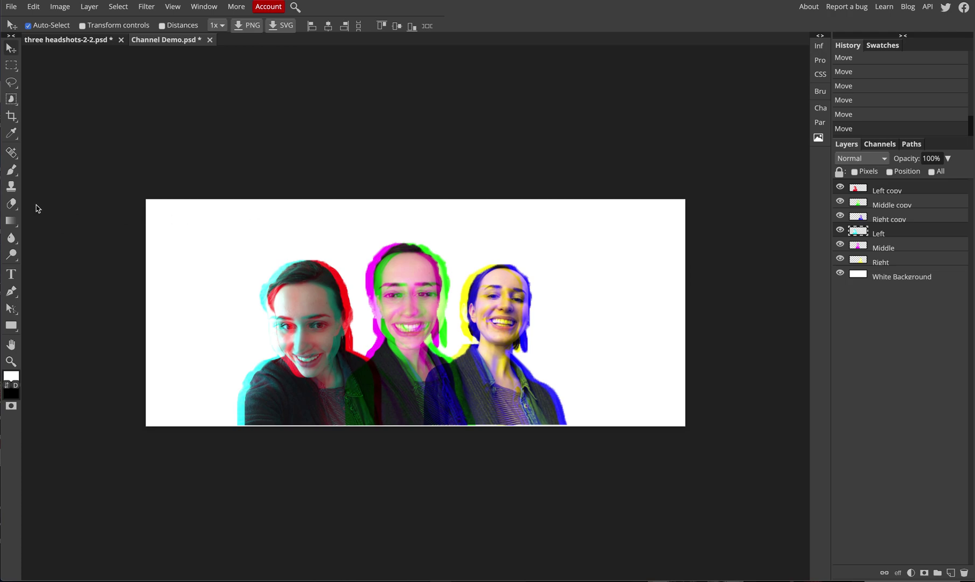
Crop the canvas closely around the three overlapping headshots, trimming the bottom edge, and return to the Move tool.
{"action": "left_click", "coordinate": [11, 117]}
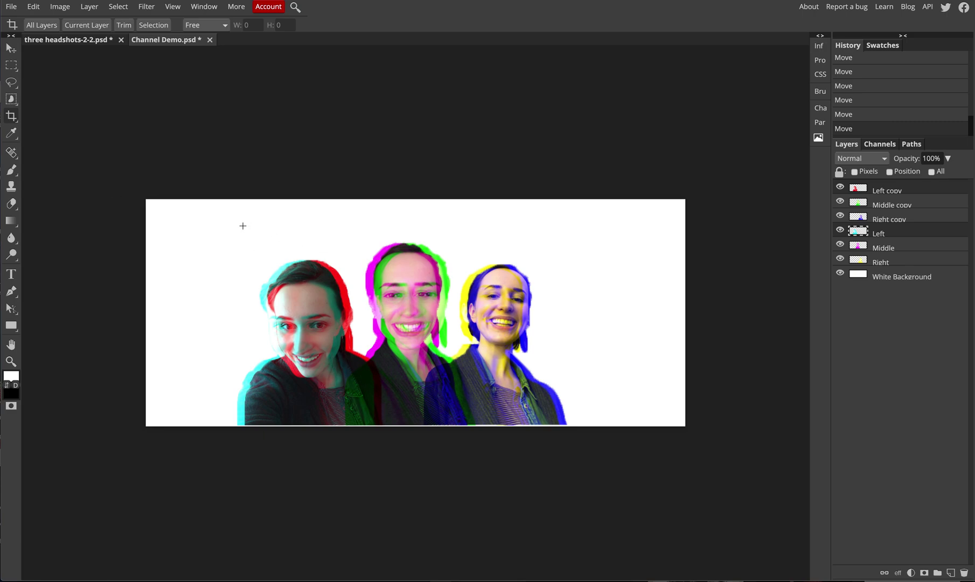
{"action": "left_click_drag", "start_coordinate": [243, 225], "coordinate": [560, 423]}
{"action": "key", "text": "Return"}
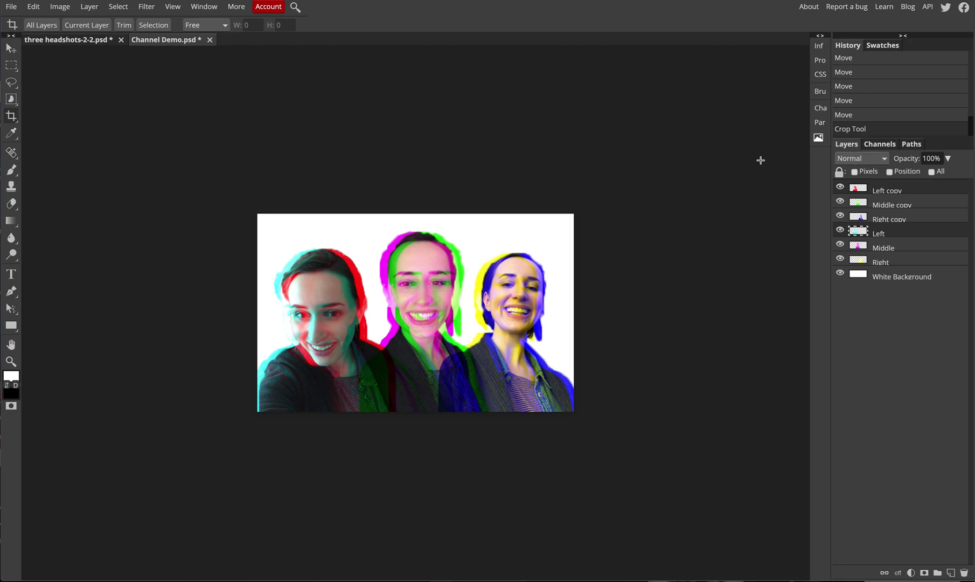
{"action": "left_click", "coordinate": [18, 49]}
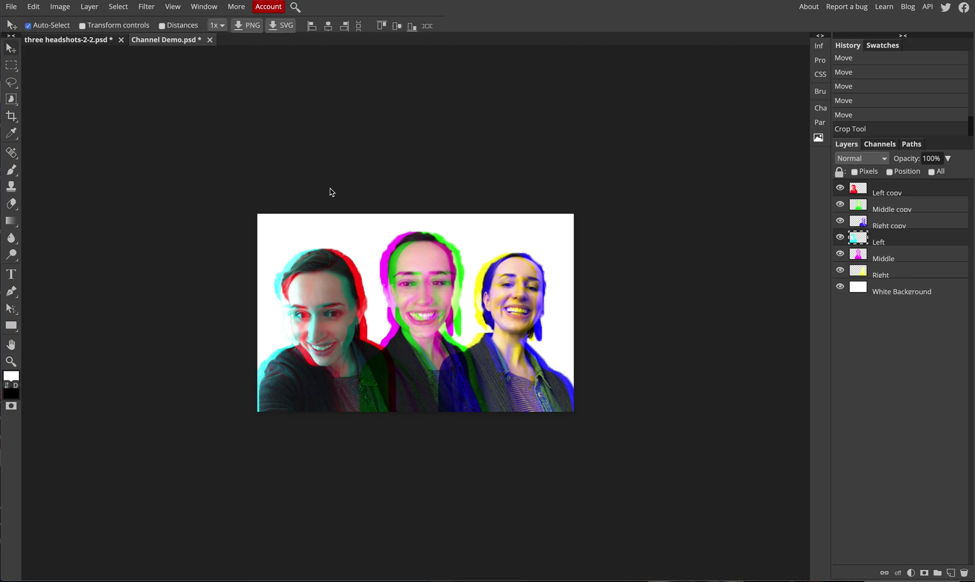
Set the blend mode of the yellow Right layer to Multiply.
{"action": "left_click", "coordinate": [306, 216]}
{"action": "left_click", "coordinate": [315, 199]}
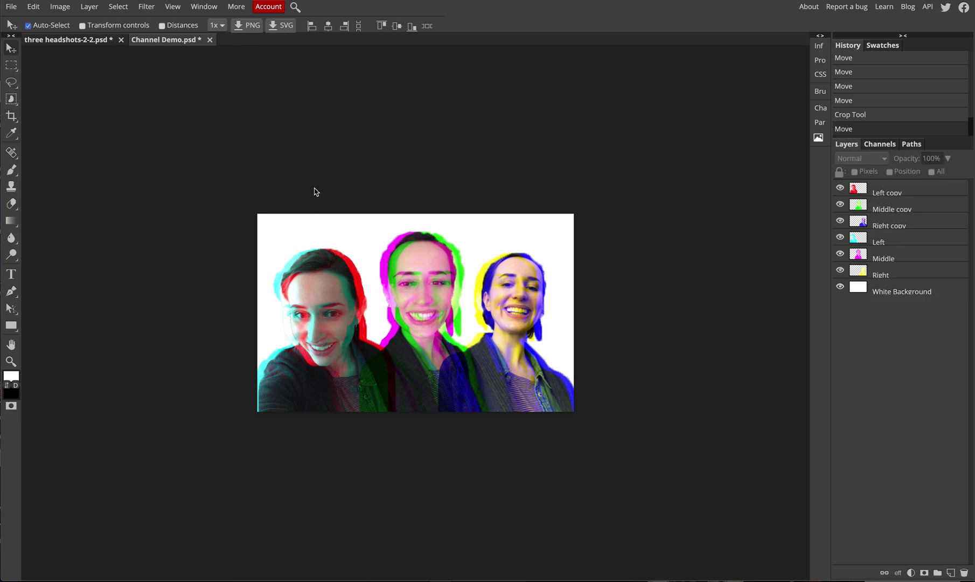
{"action": "left_click", "coordinate": [479, 275]}
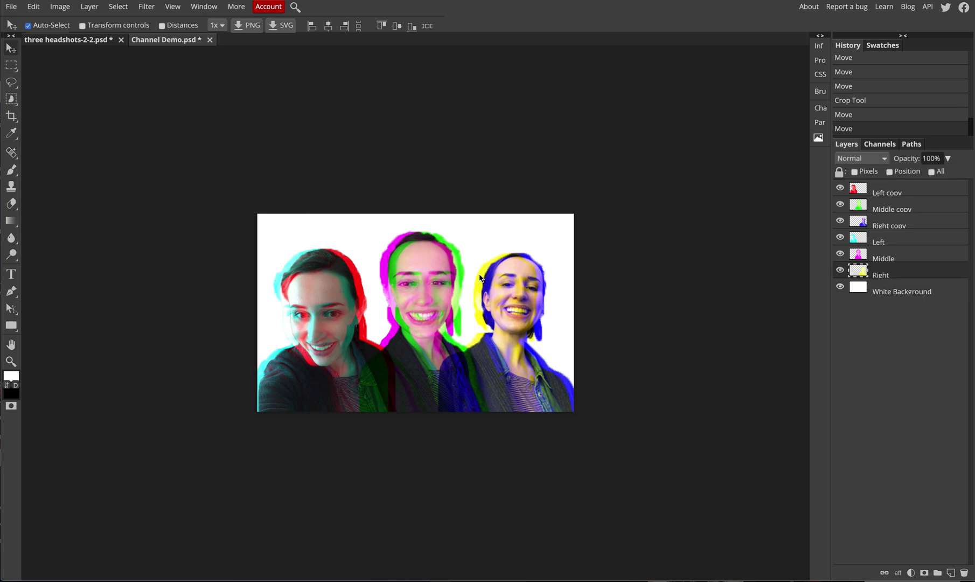
{"action": "left_click", "coordinate": [867, 159]}
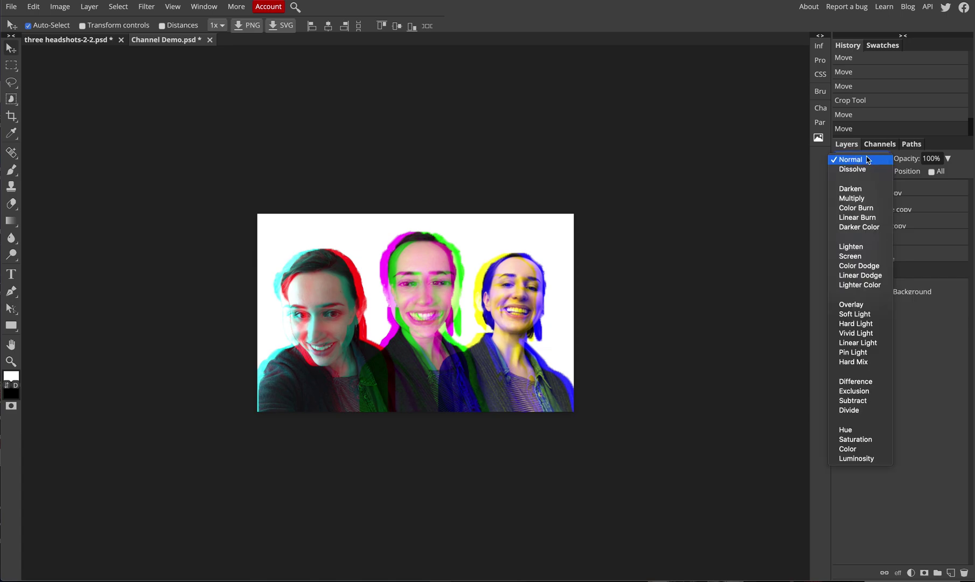
{"action": "left_click", "coordinate": [863, 199]}
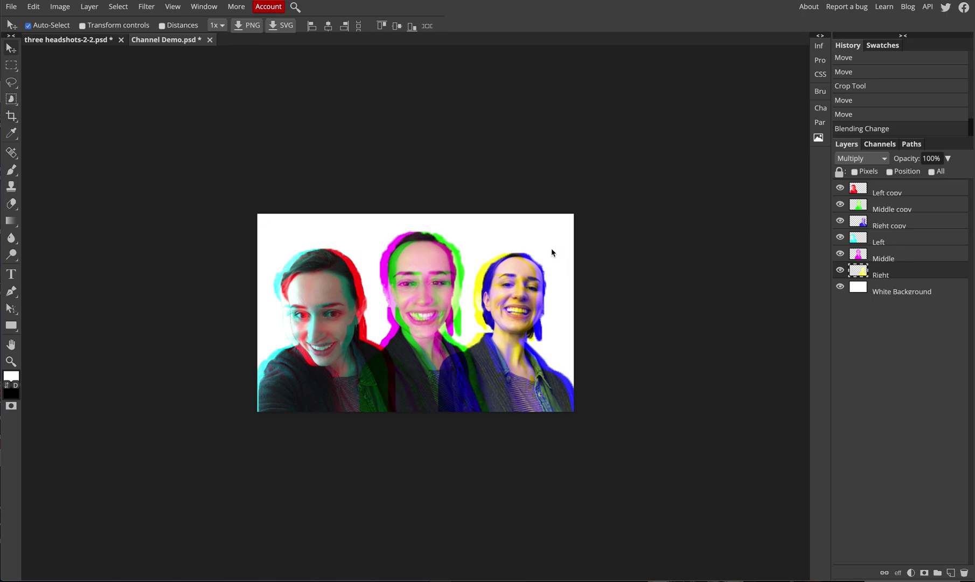
Set the blend modes of the cyan Left layer and the magenta Middle layer to Multiply.
{"action": "left_click", "coordinate": [877, 247]}
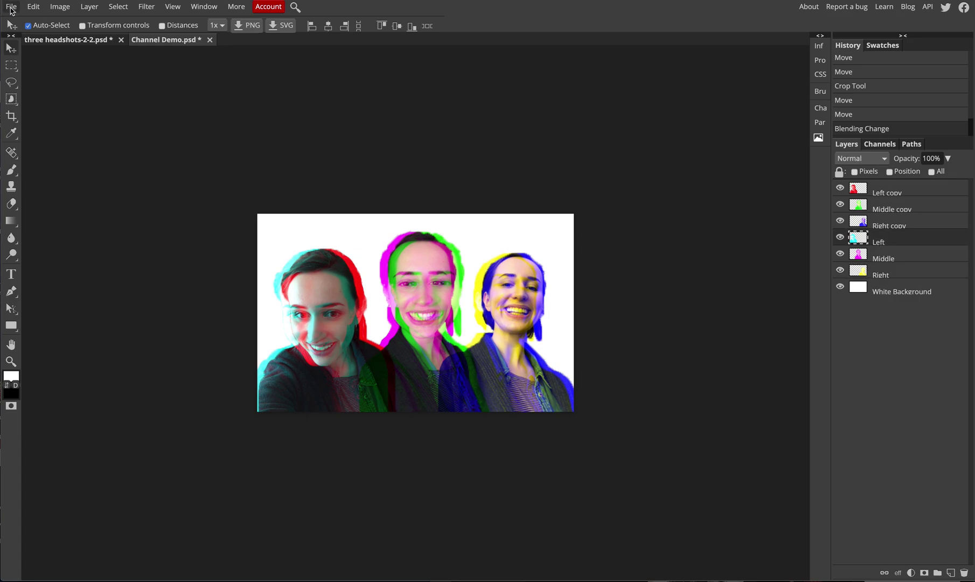
{"action": "left_click", "coordinate": [865, 158]}
{"action": "left_click", "coordinate": [862, 199]}
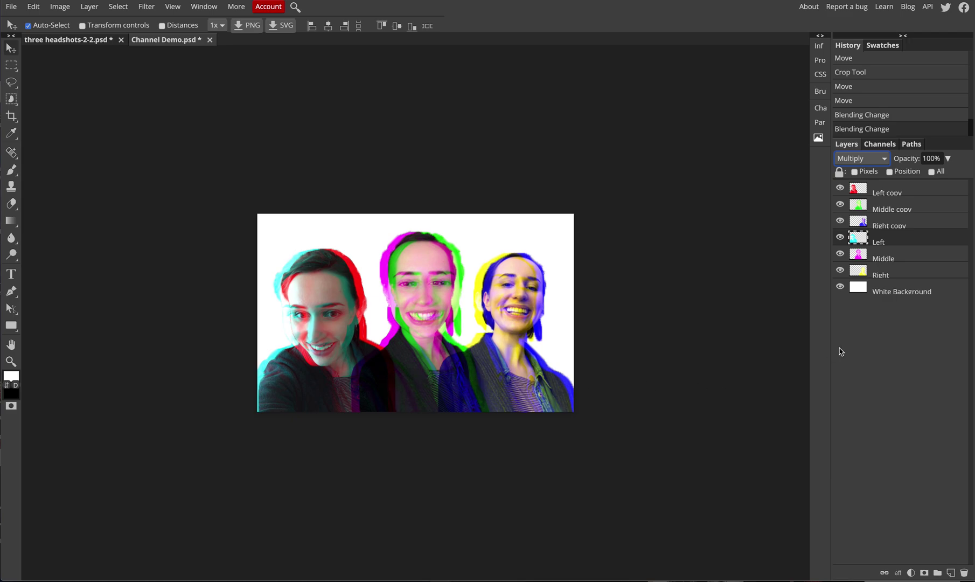
{"action": "left_click", "coordinate": [892, 260]}
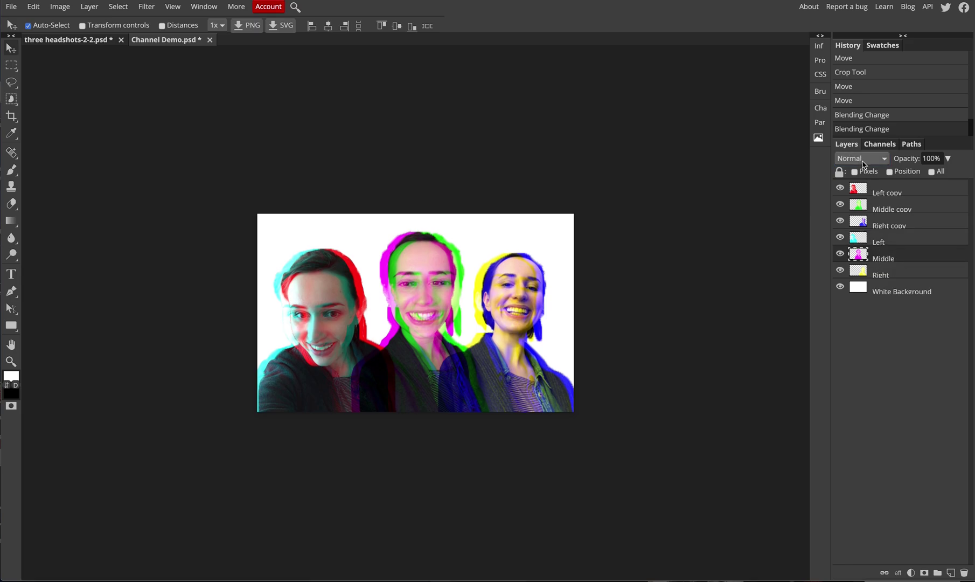
{"action": "left_click", "coordinate": [863, 162]}
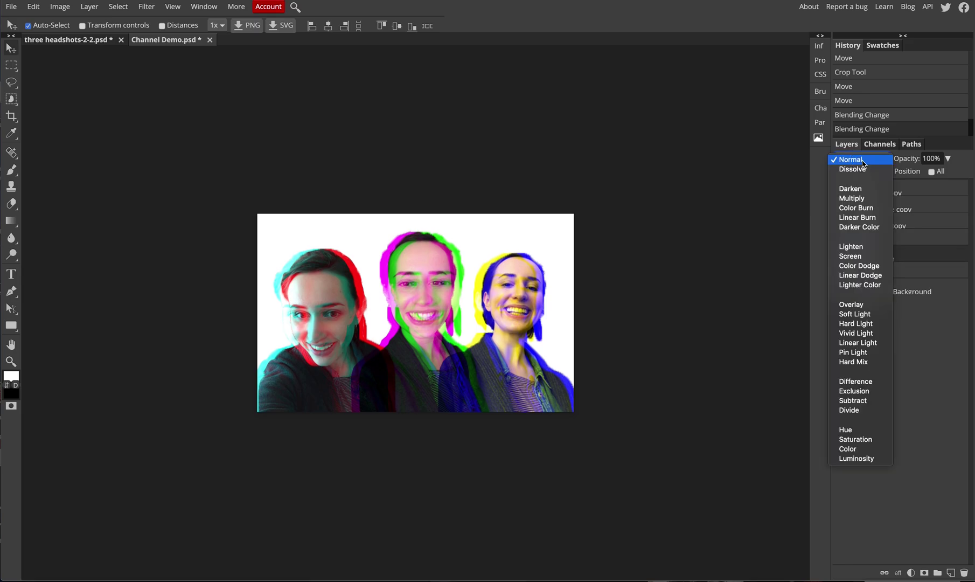
{"action": "left_click", "coordinate": [850, 198]}
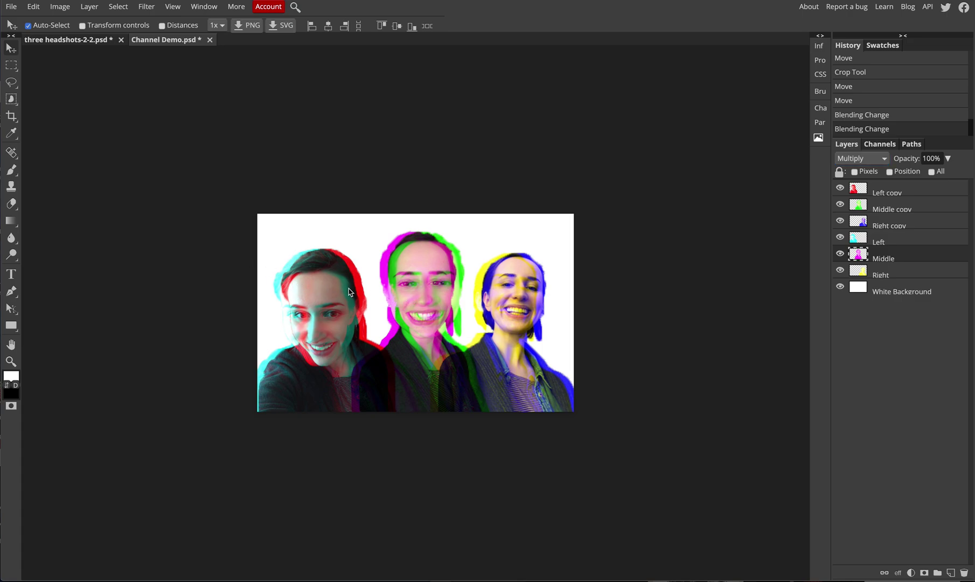
Shift the red, green and blue copy headshots individually to the right to widen their colour offsets, and deselect the layers.
{"action": "left_click_drag", "start_coordinate": [348, 291], "coordinate": [368, 287]}
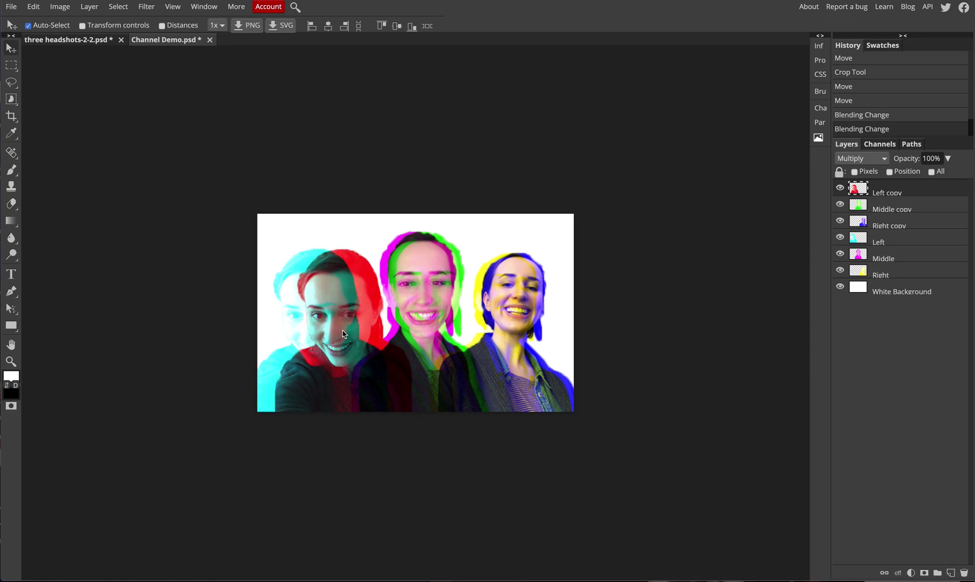
{"action": "left_click_drag", "start_coordinate": [454, 294], "coordinate": [470, 285]}
{"action": "left_click", "coordinate": [392, 187]}
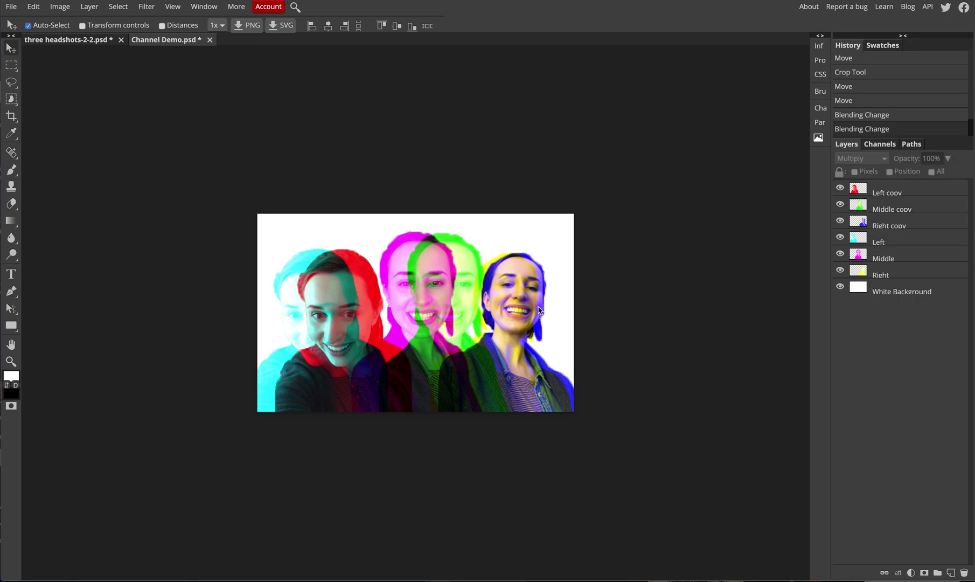
{"action": "left_click_drag", "start_coordinate": [553, 306], "coordinate": [564, 305]}
{"action": "left_click", "coordinate": [402, 154]}
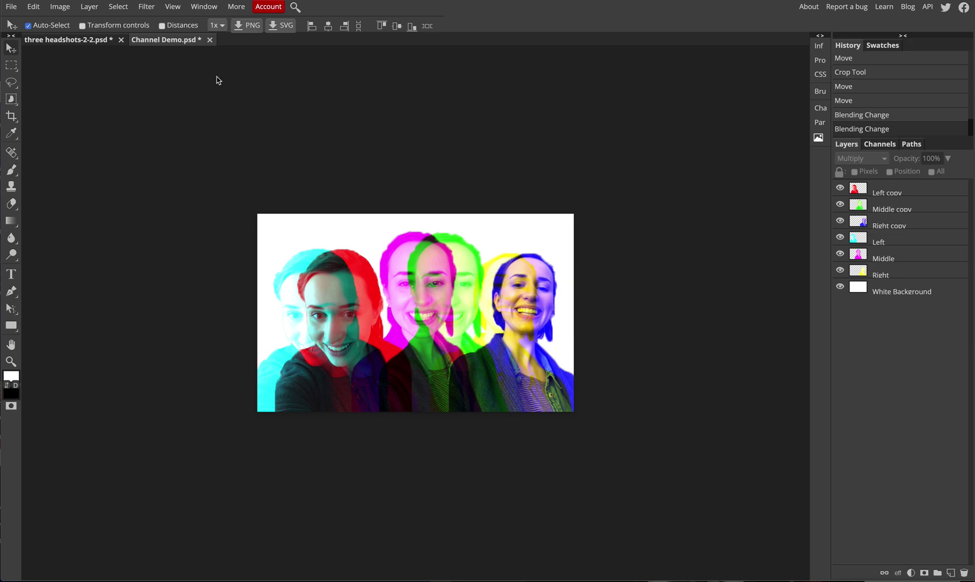
Save the composition as a PSD and open the export settings for a JPG version.
{"action": "left_click", "coordinate": [13, 7]}
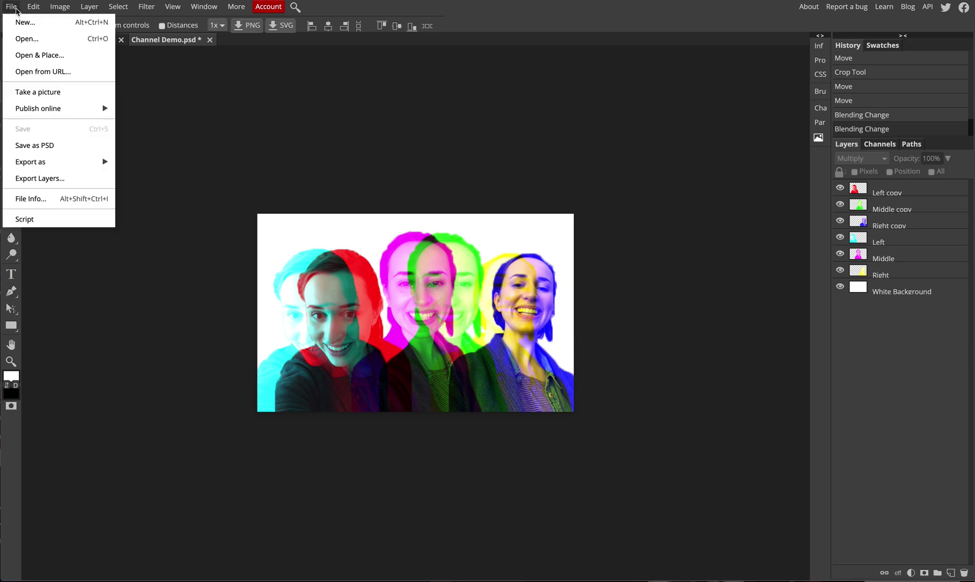
{"action": "left_click", "coordinate": [47, 146]}
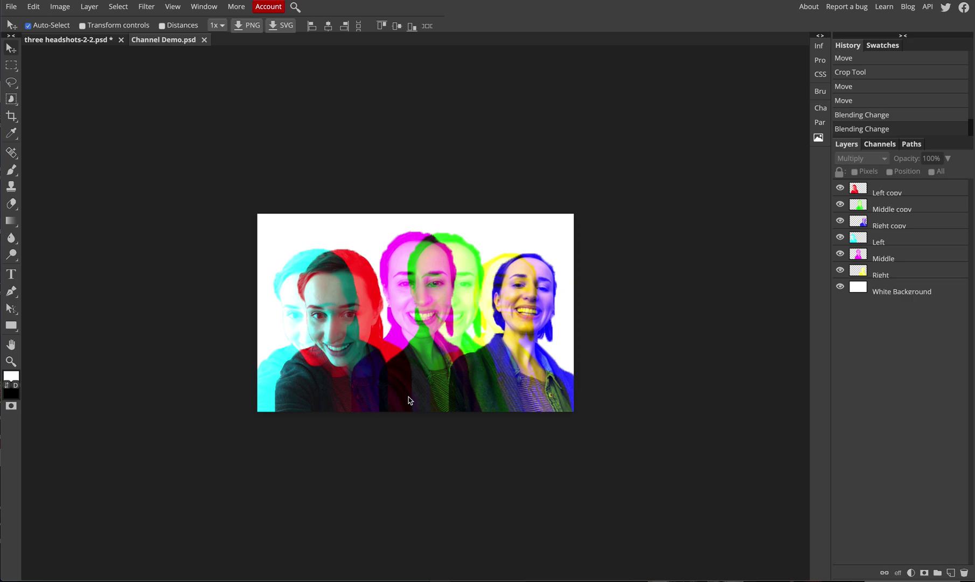
{"action": "left_click", "coordinate": [11, 7]}
{"action": "mouse_move", "coordinate": [74, 168]}
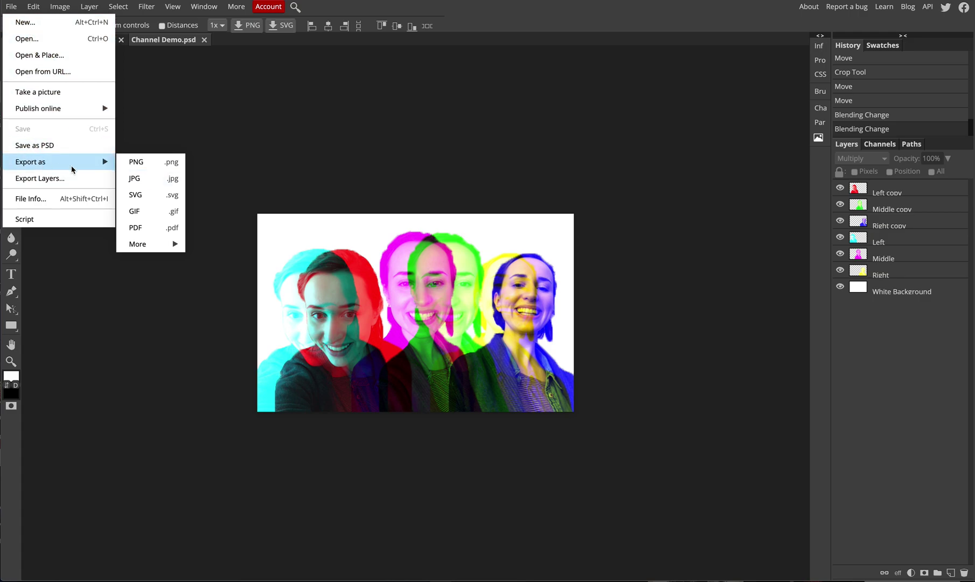
{"action": "left_click", "coordinate": [145, 184]}
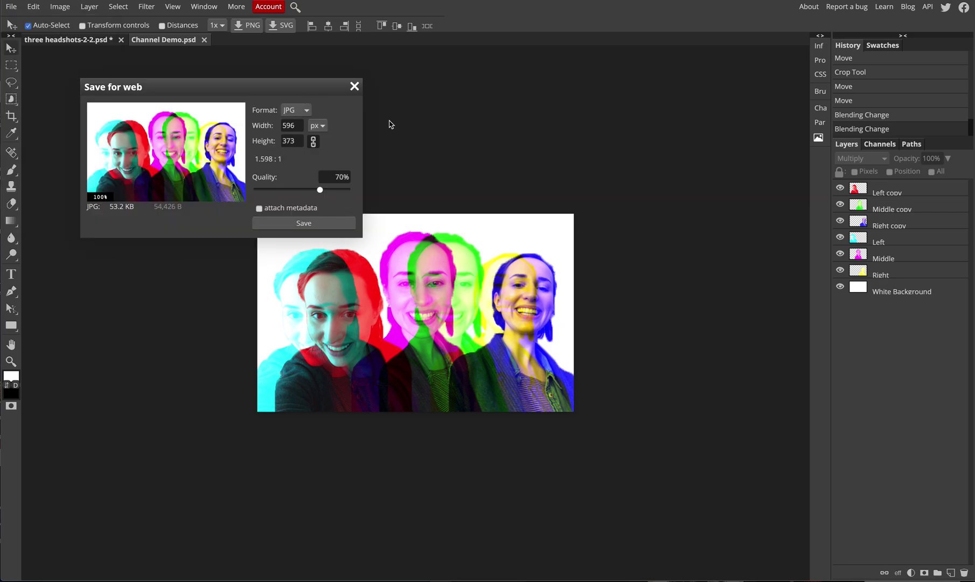